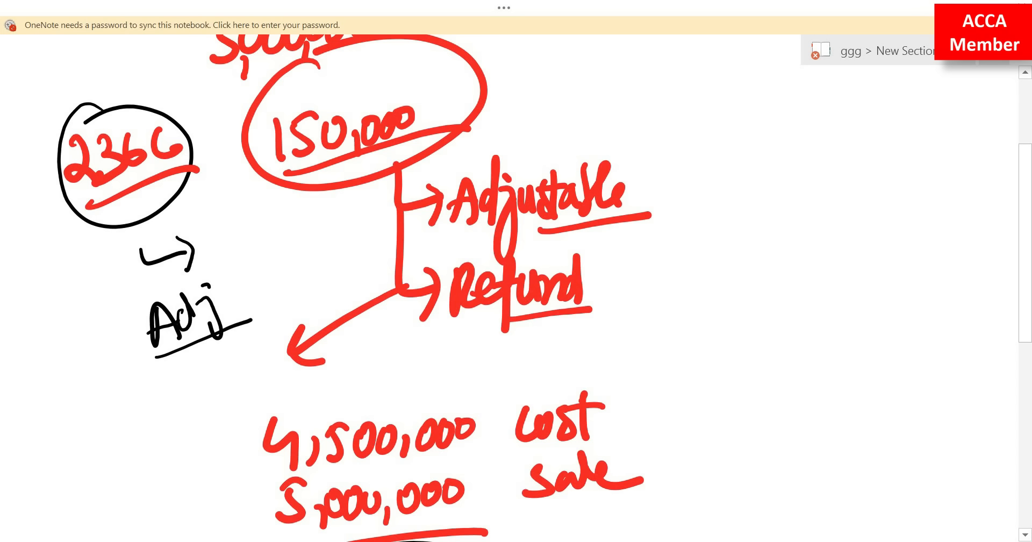
Draw a black arrow from the 1/7/2024 date toward the circled 75,000 and circle the date.
scroll(516, 285, down, 10)
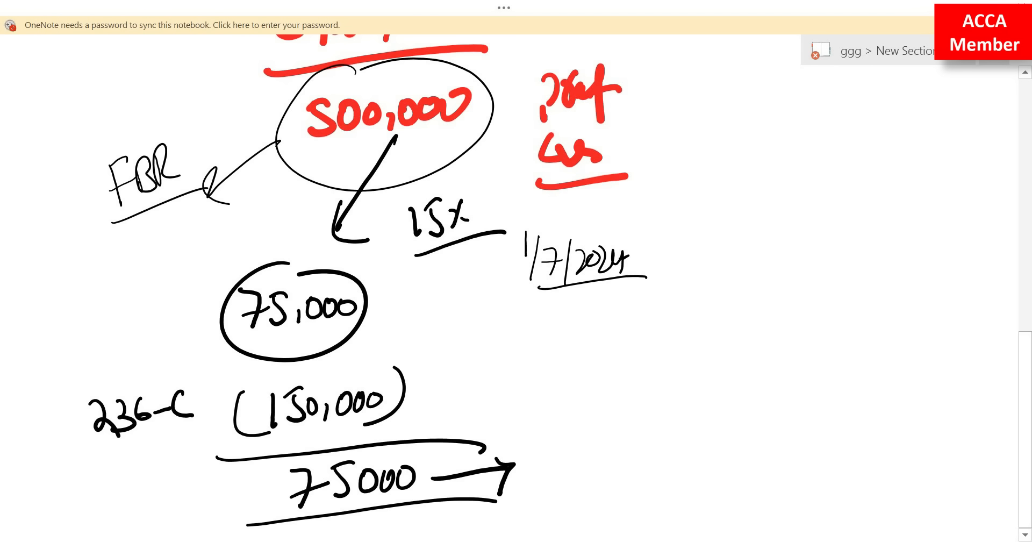
mouse_move(513, 262)
mouse_down()
mouse_move(401, 283)
mouse_move(413, 296)
mouse_up()
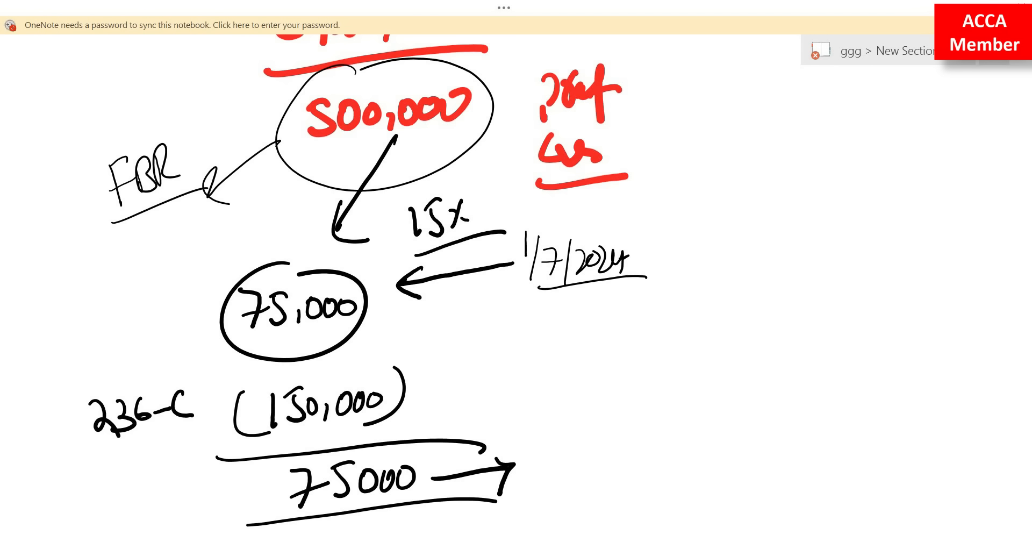
mouse_move(559, 211)
mouse_down()
mouse_move(515, 245)
mouse_move(655, 239)
mouse_move(519, 208)
mouse_up()
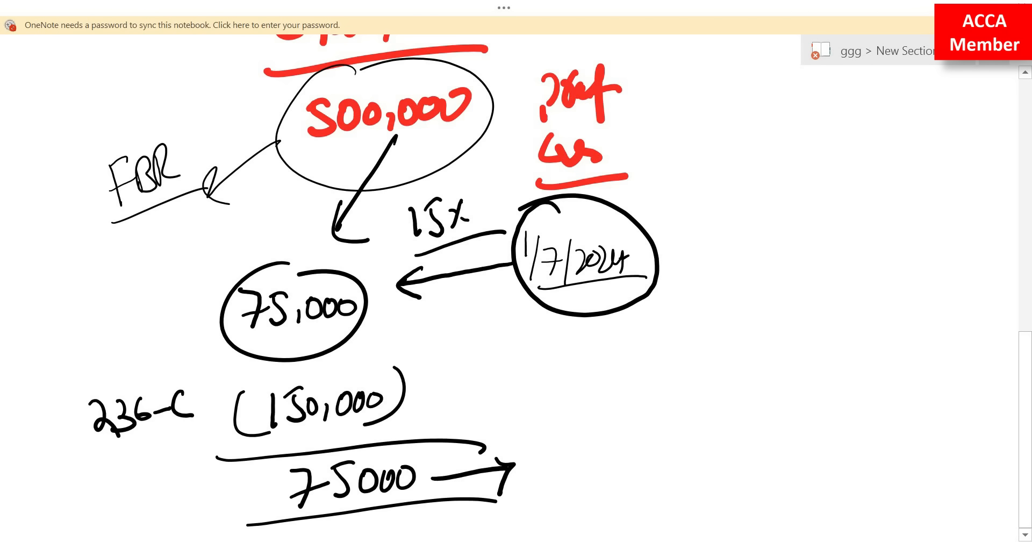
Draw a second arrow down from the circled 500,000 and handwrite "Exemp" with an underline beneath the FBR note.
mouse_move(335, 143)
mouse_down()
mouse_move(233, 232)
mouse_move(264, 240)
mouse_up()
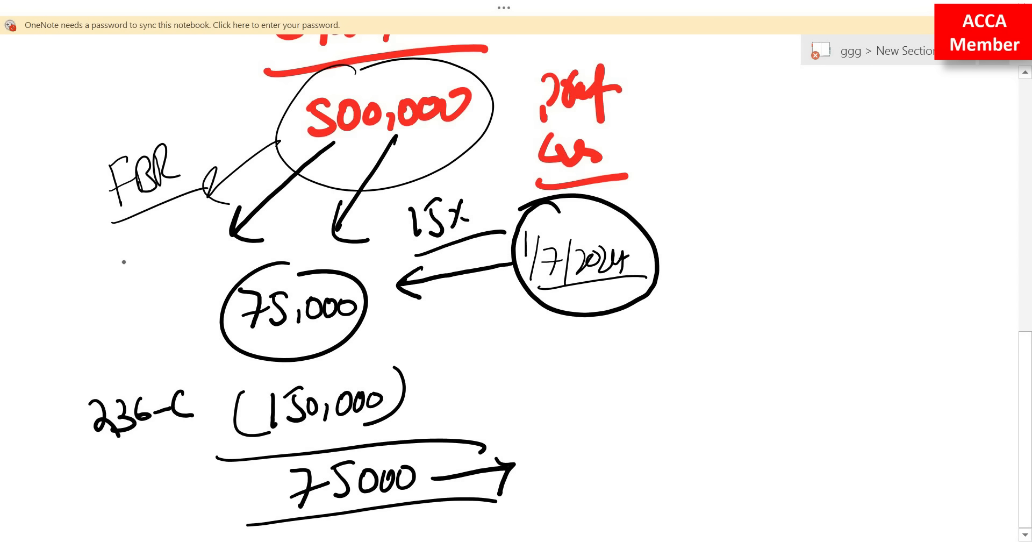
mouse_move(117, 244)
mouse_down()
mouse_move(123, 266)
mouse_move(150, 256)
mouse_move(159, 236)
mouse_move(169, 253)
mouse_move(201, 223)
mouse_move(204, 275)
mouse_up()
drag(153, 277, 145, 287)
drag(244, 245, 146, 286)
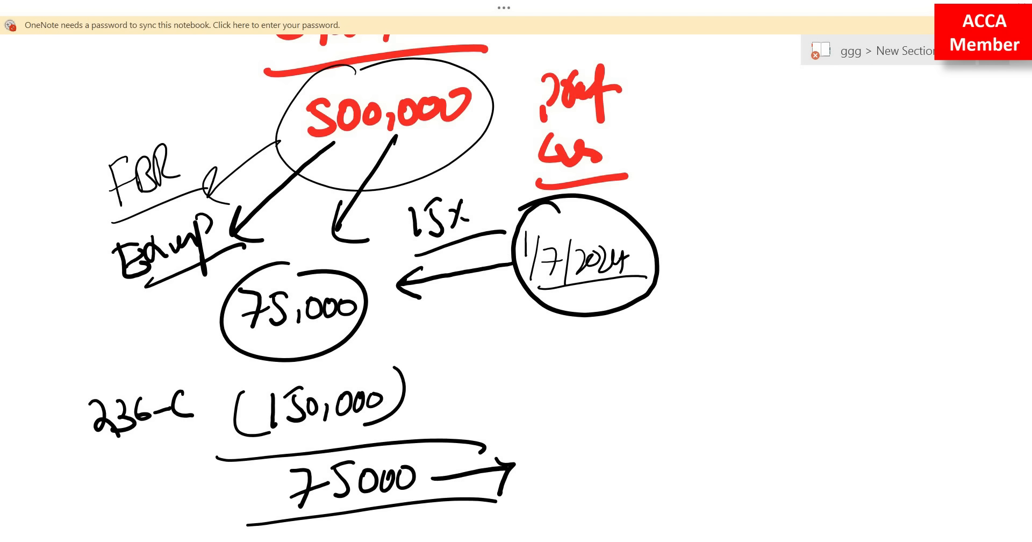
Switch to the IRIS return and review the residential property's details under Personal Assets / Liabilities without changing them.
click(453, 540)
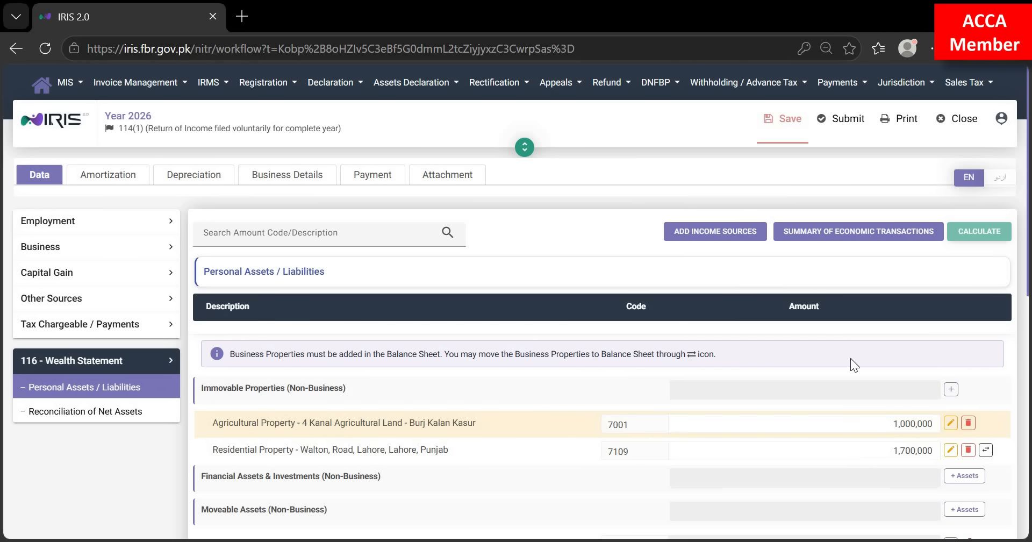
scroll(407, 398, down, 2)
scroll(647, 377, down, 1)
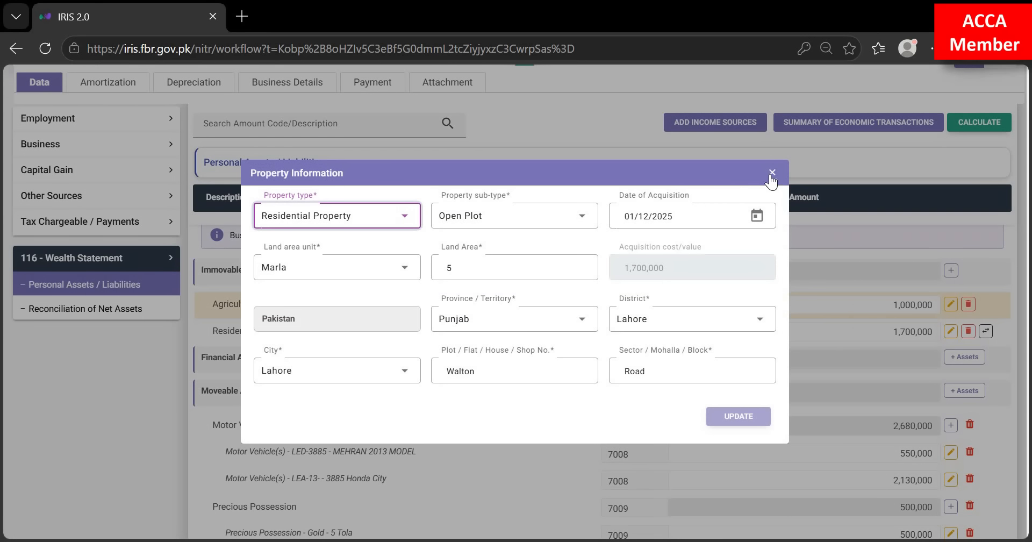
click(772, 172)
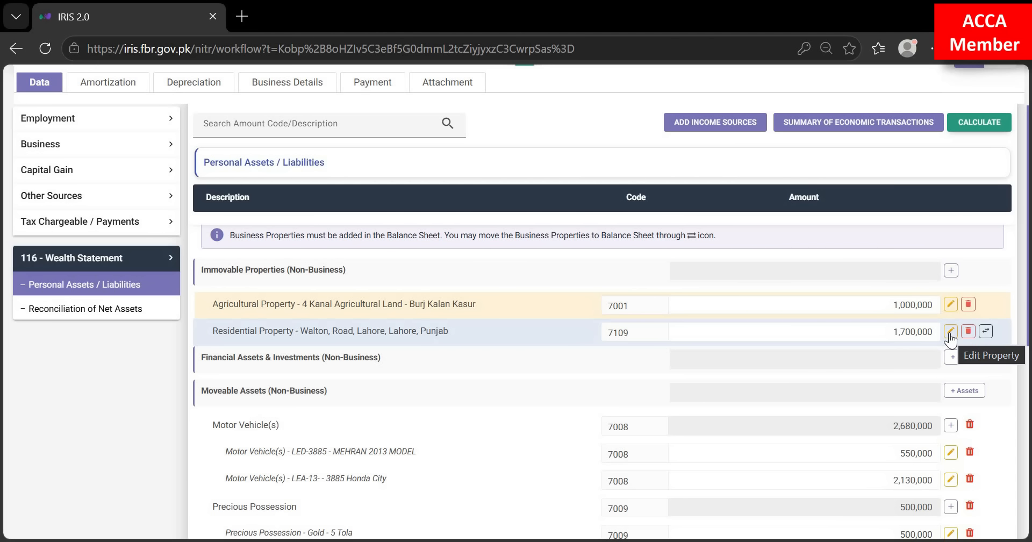
click(950, 332)
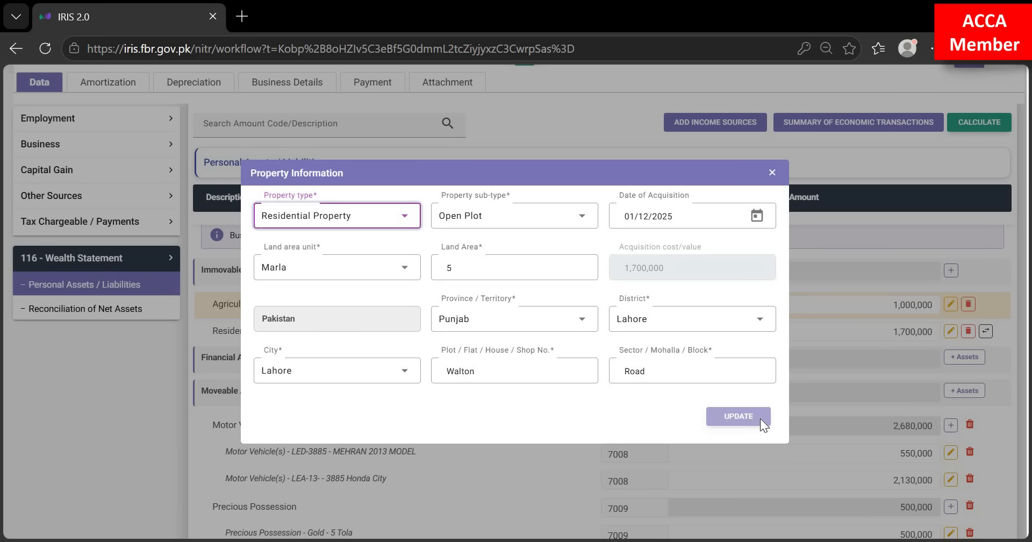
click(772, 174)
click(773, 174)
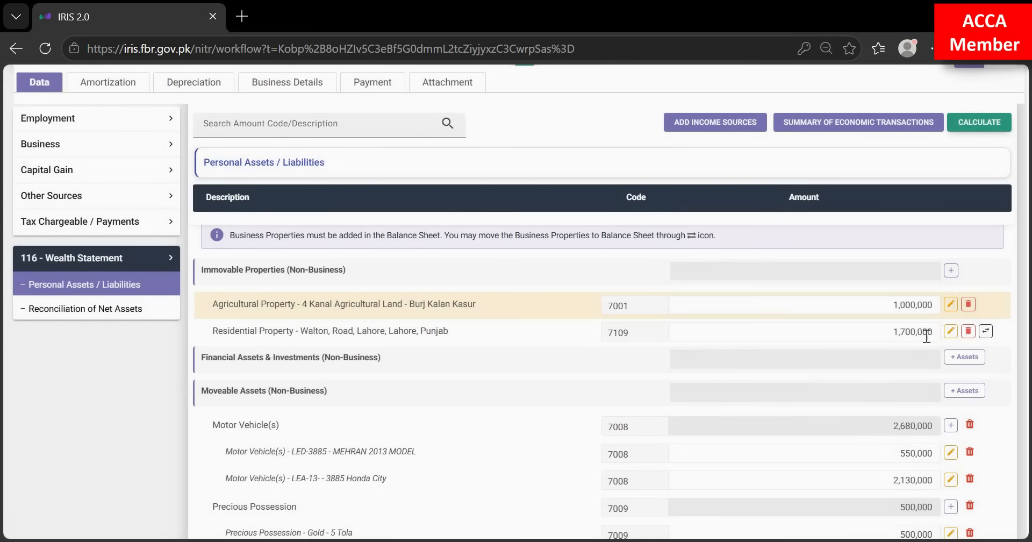
Start removing the residential property from the immovable assets as Sold / Exchanged, with 30/06/2026 as the date of sale.
click(969, 331)
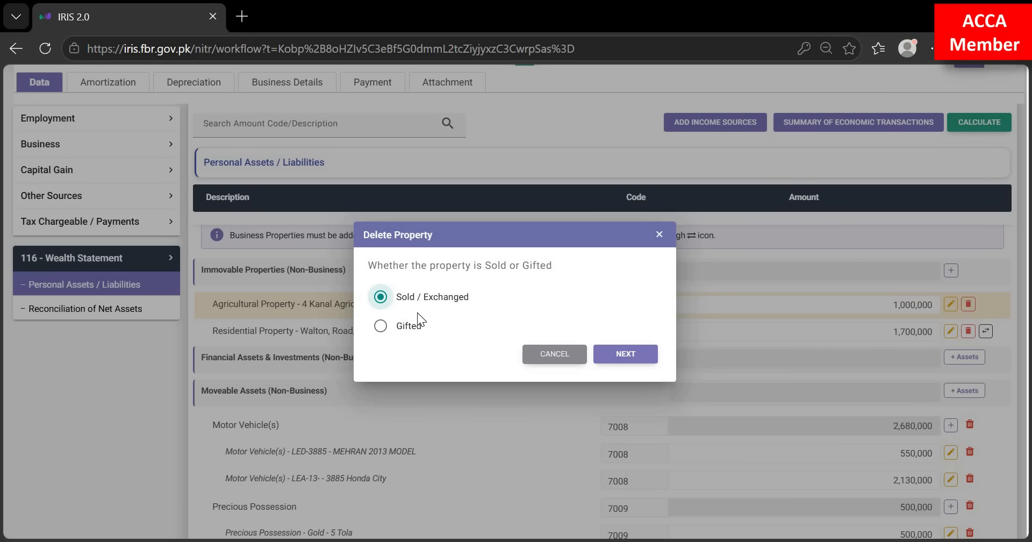
click(639, 353)
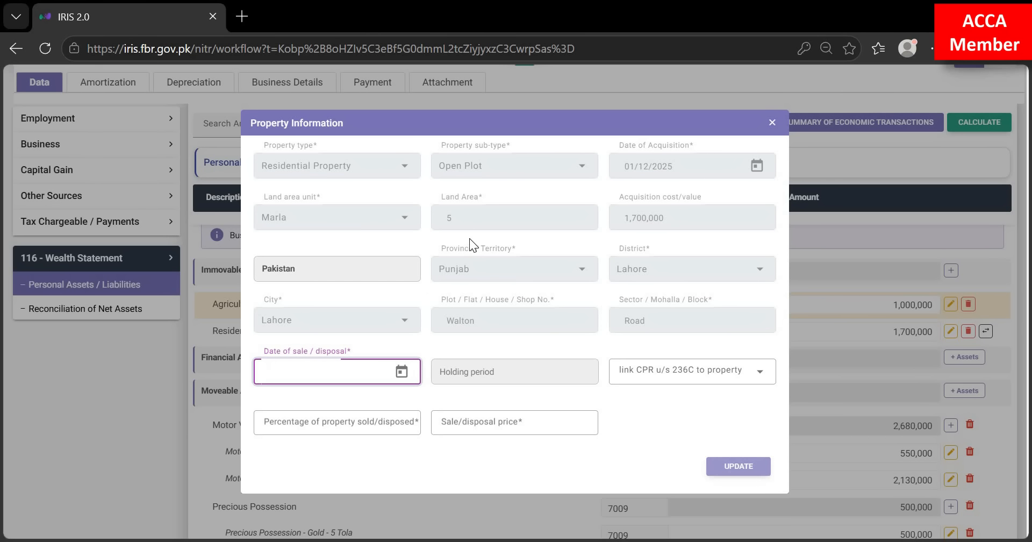
click(401, 371)
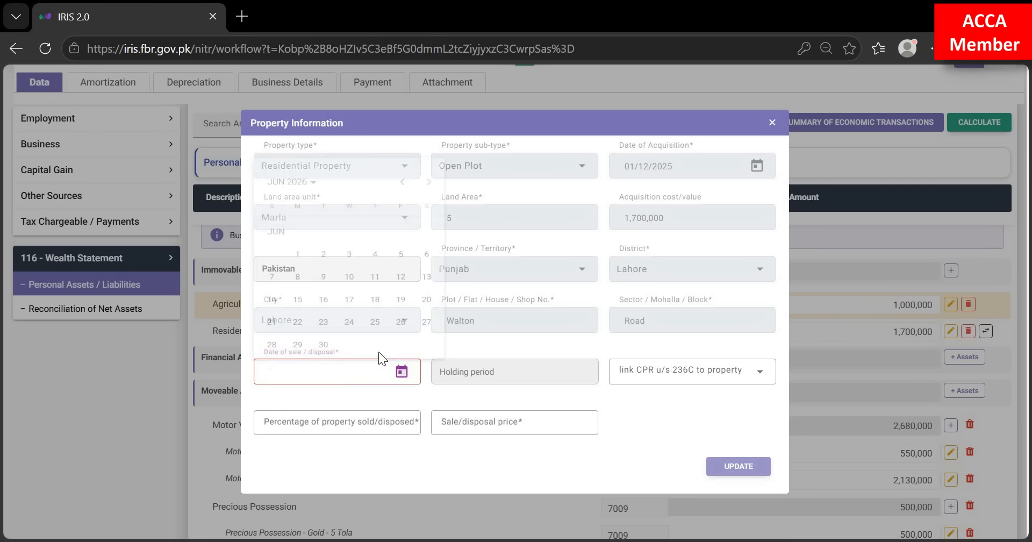
click(324, 342)
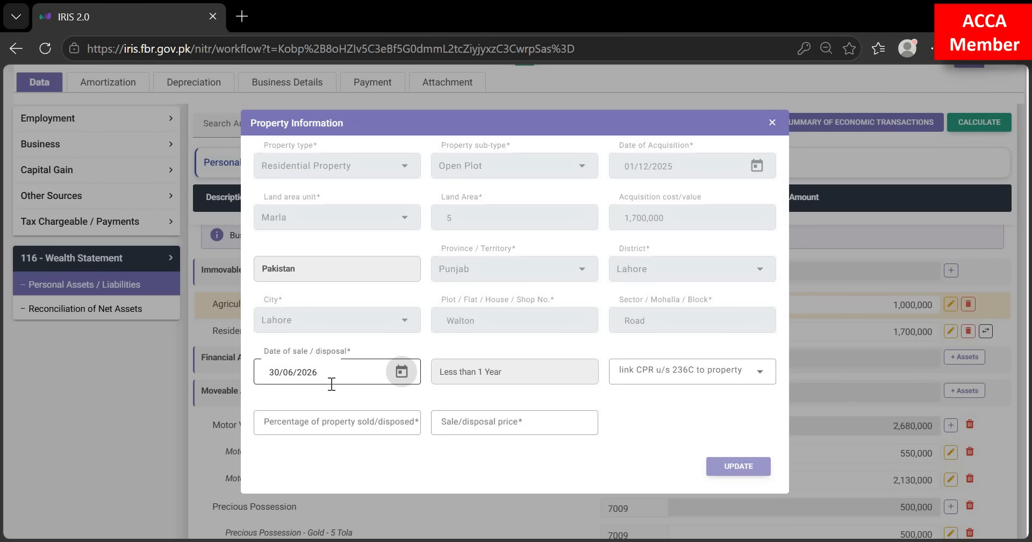
Record 100 percent of the property as sold at a disposal price of 2,300,000 and update the entry.
click(330, 425)
text(100)
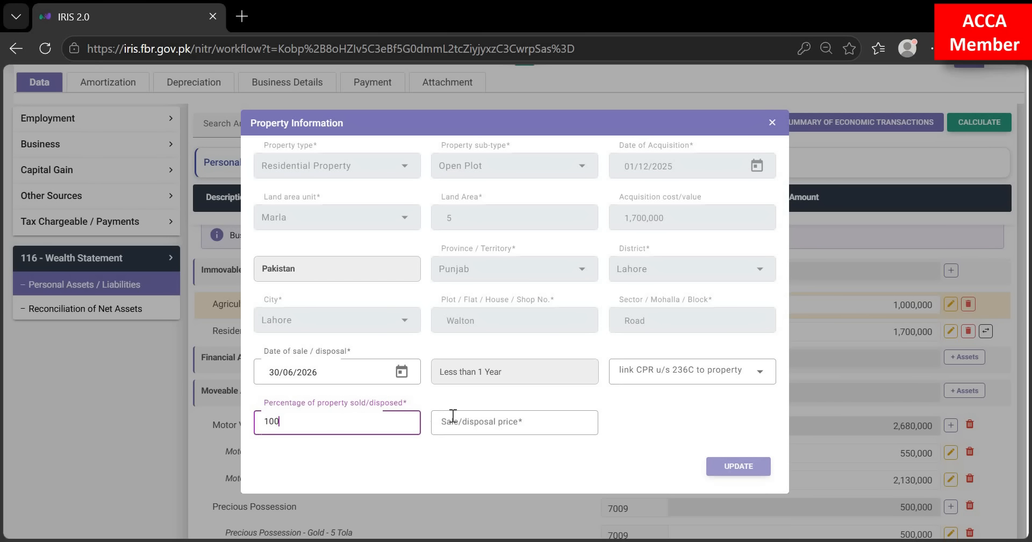
click(477, 420)
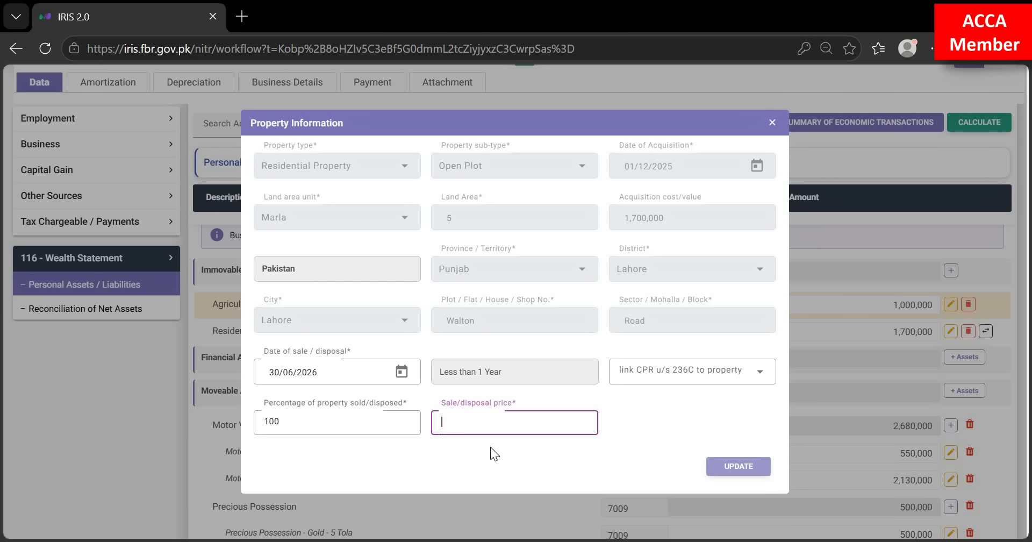
text(2300000)
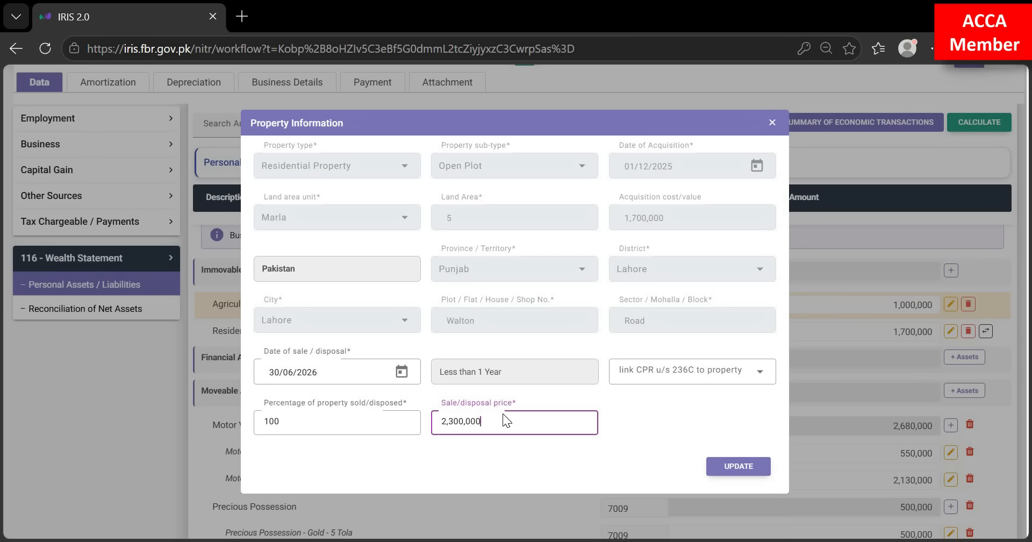
drag(665, 218, 594, 259)
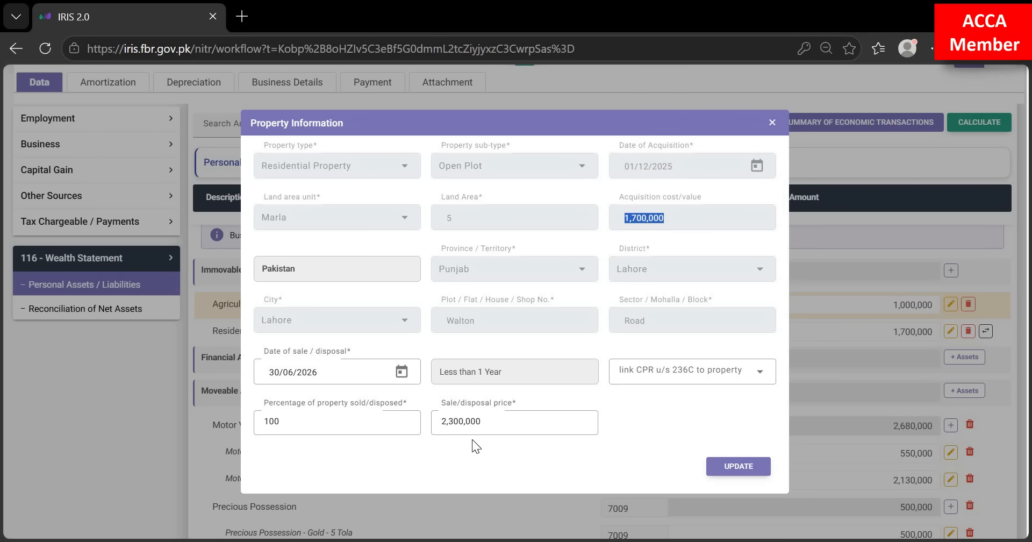
click(741, 467)
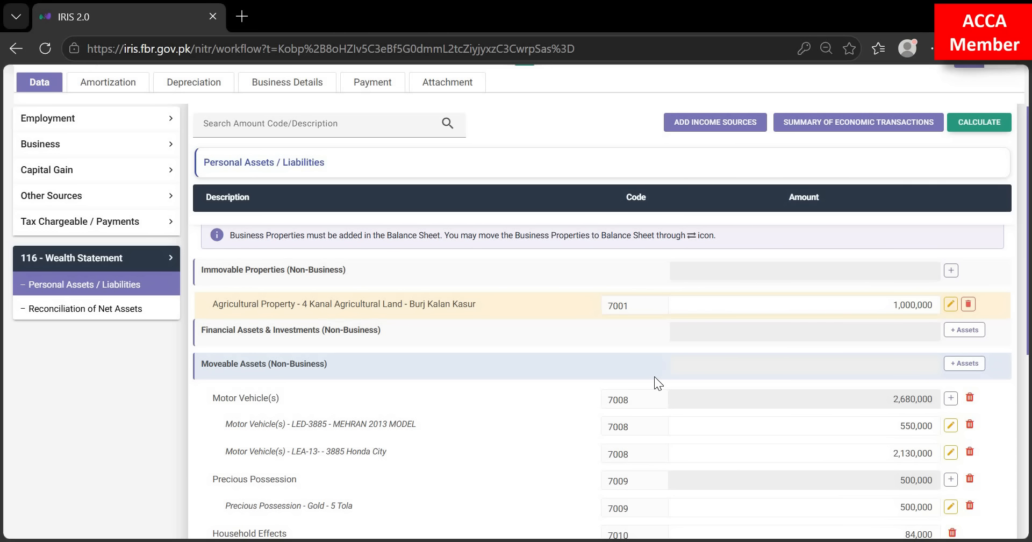
Calculate the return and examine the sold property's gain and tax chargeable under Capital Gain u/s 37(1A) (Property).
click(48, 221)
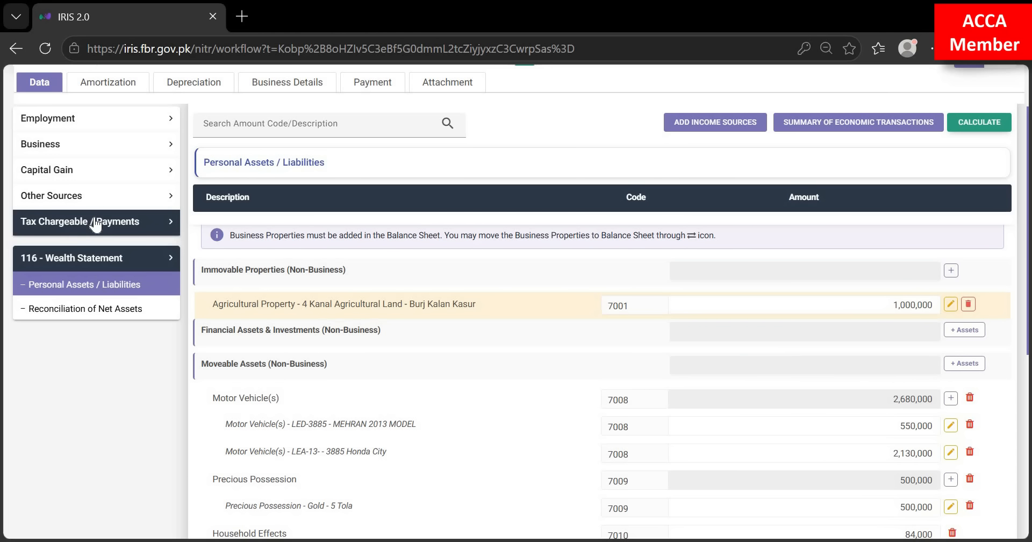
click(97, 179)
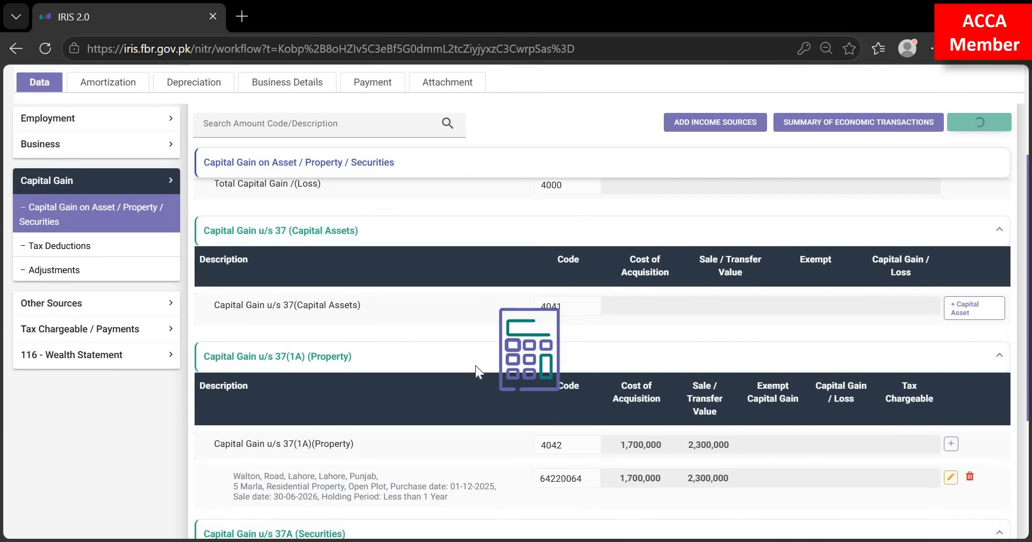
scroll(475, 366, down, 1)
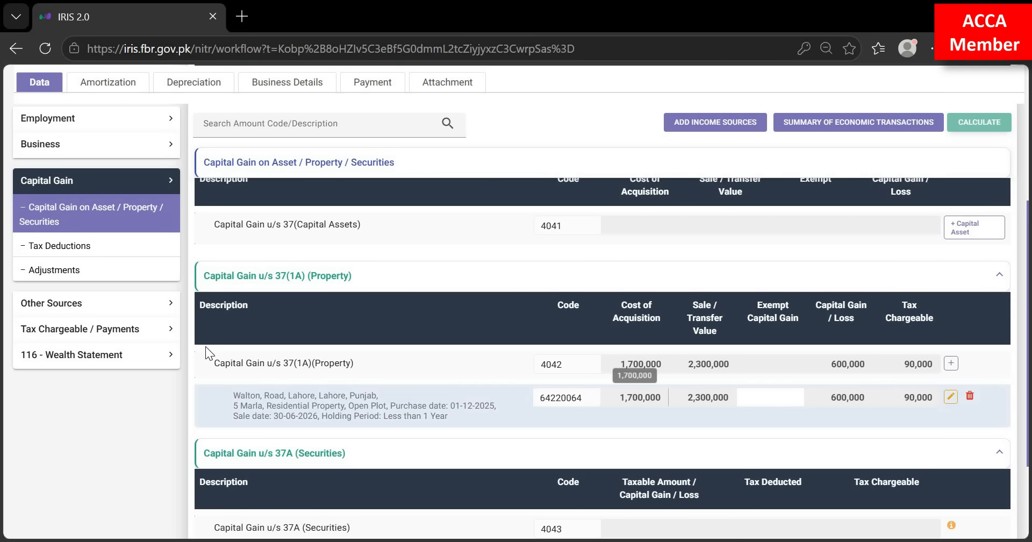
click(98, 359)
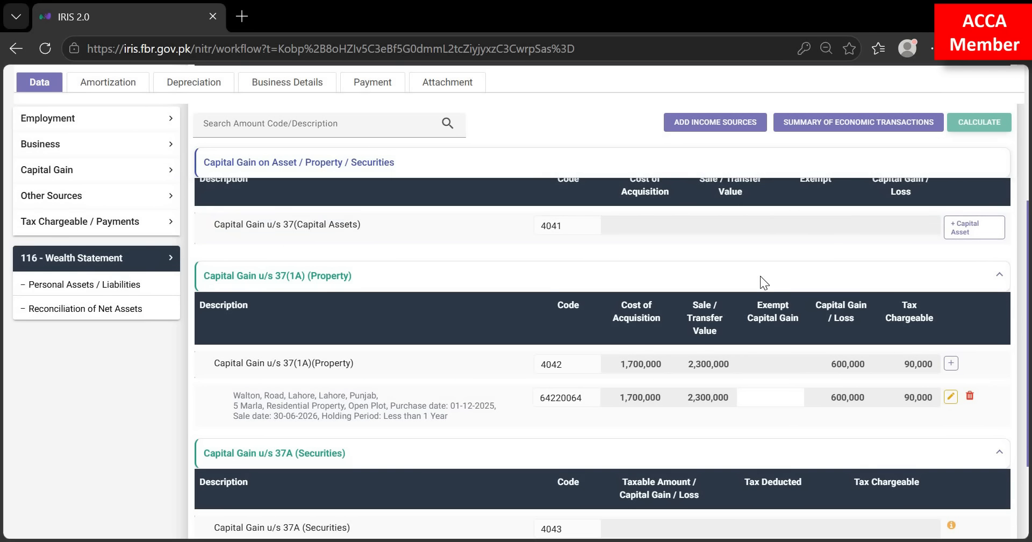
scroll(761, 276, up, 4)
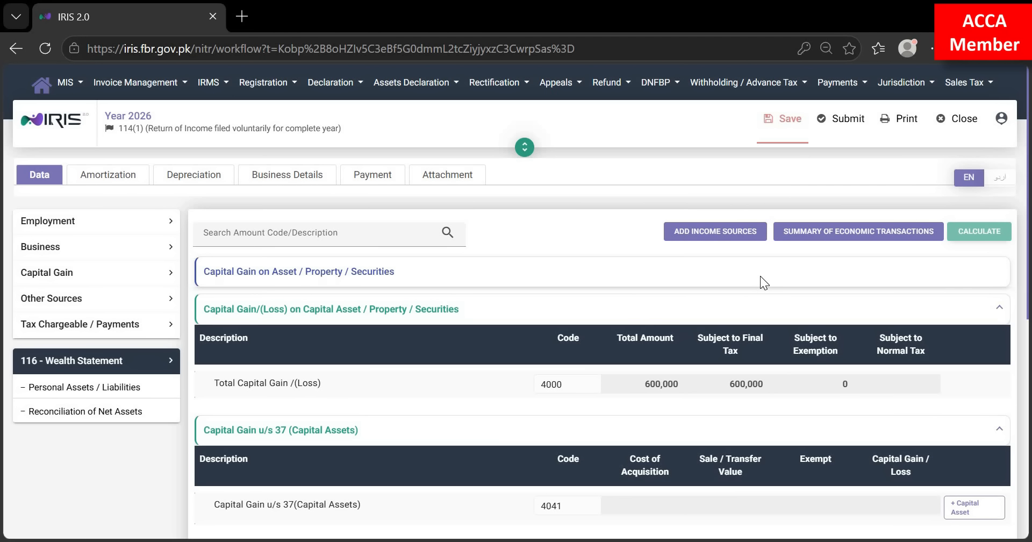
click(760, 276)
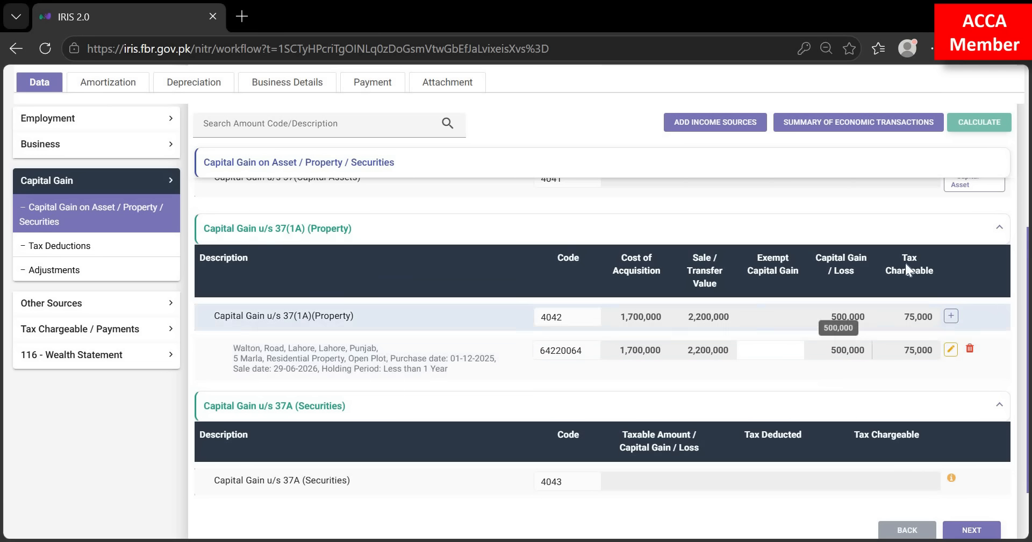
double_click(934, 317)
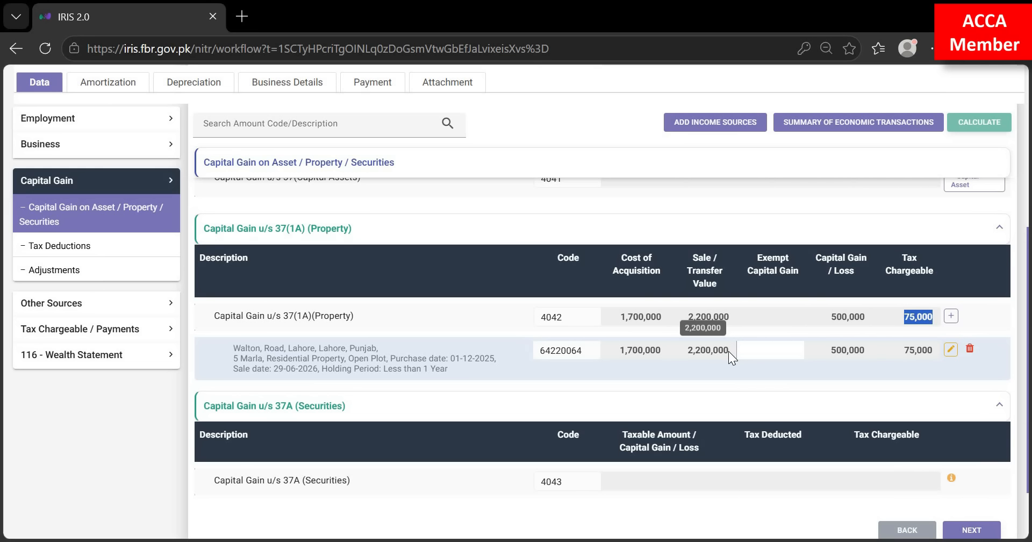
Add the adjustable tax section "Sale / Transfer of Immovable Property u/s 236C" to the return's withholding tax.
click(98, 328)
click(91, 288)
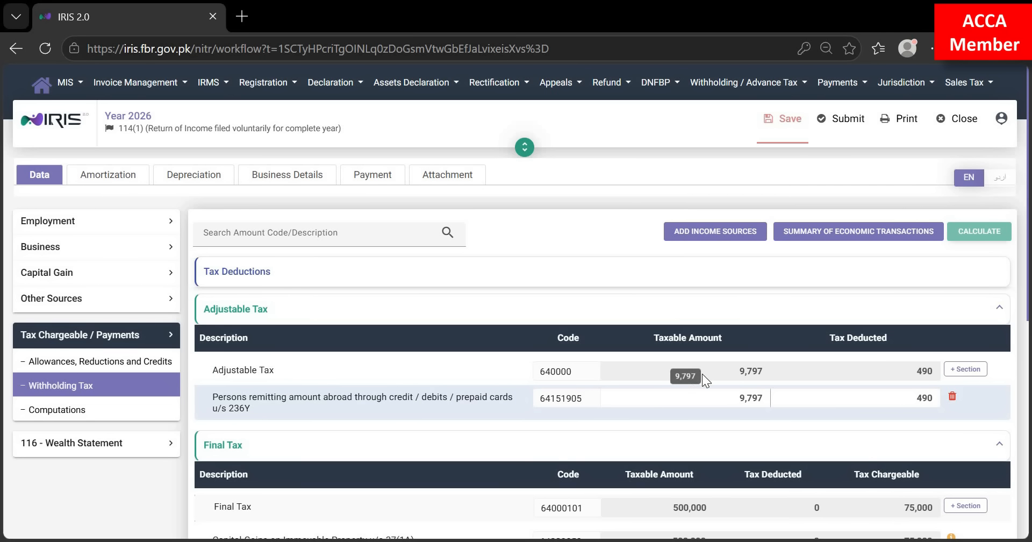
click(966, 370)
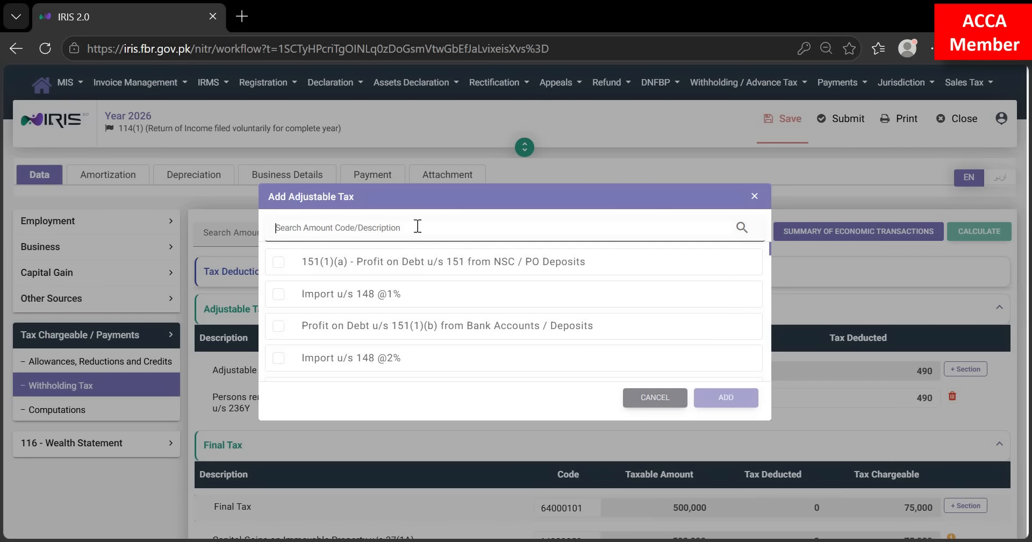
click(358, 228)
text(236)
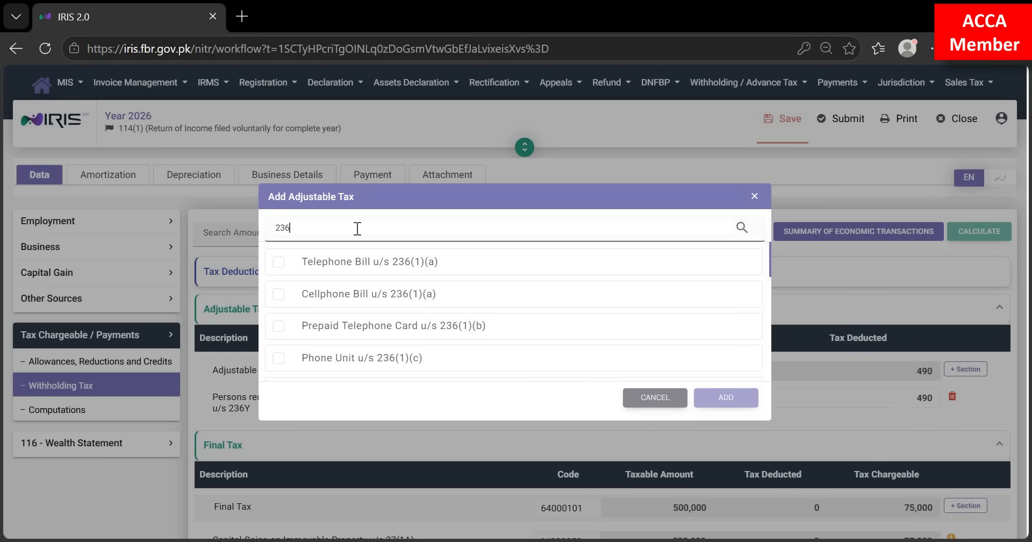
text(c)
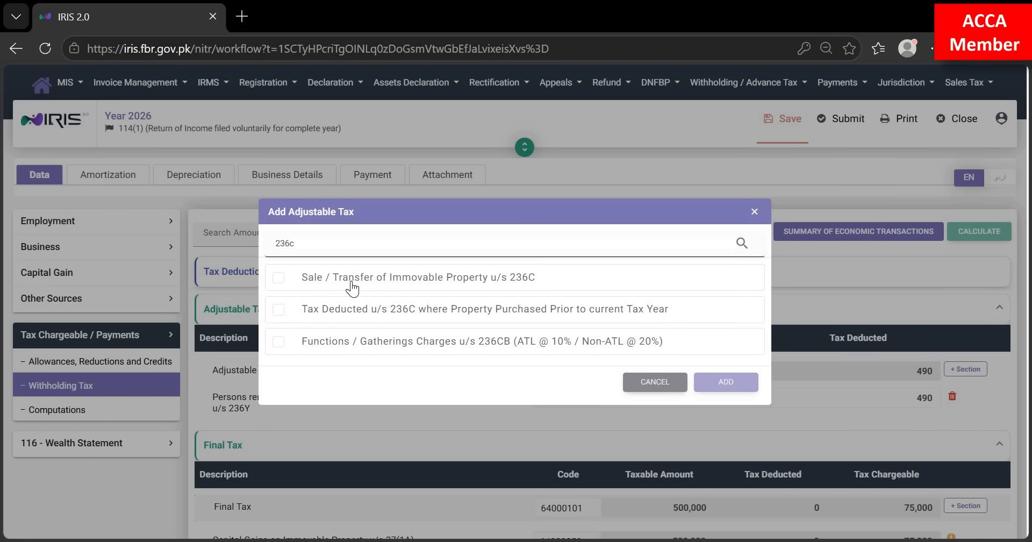
click(279, 277)
click(738, 388)
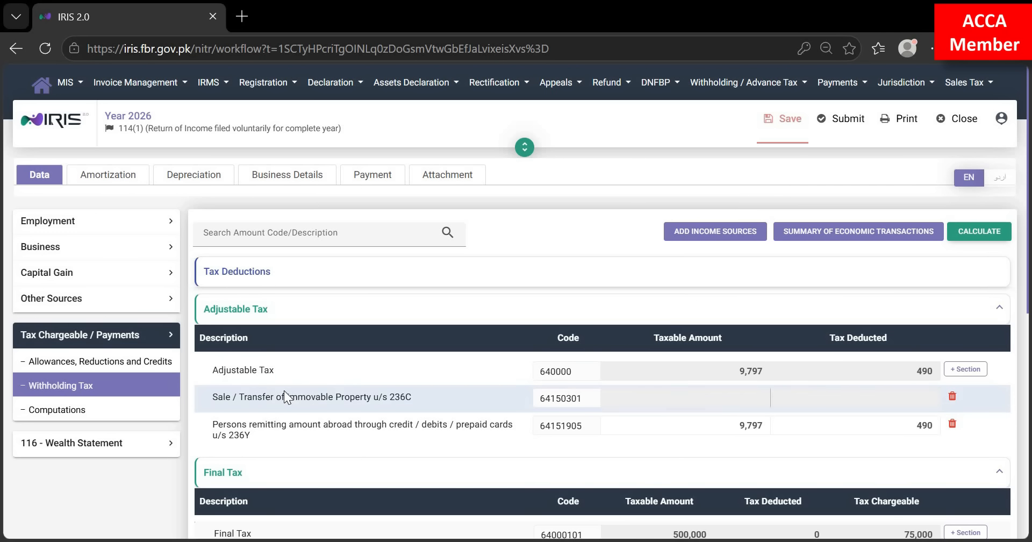
click(844, 401)
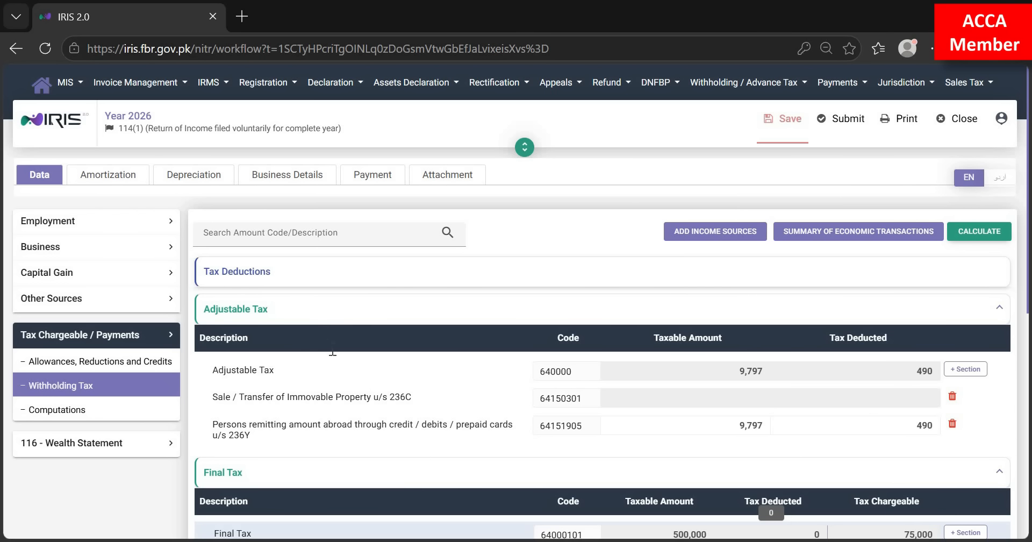
Switch to OneNote and handwrite the tax year period "1/7/2025 — 30/6/2026" below the 75000 result, with a wavy underline.
key(alt+Tab)
scroll(407, 380, down, 5)
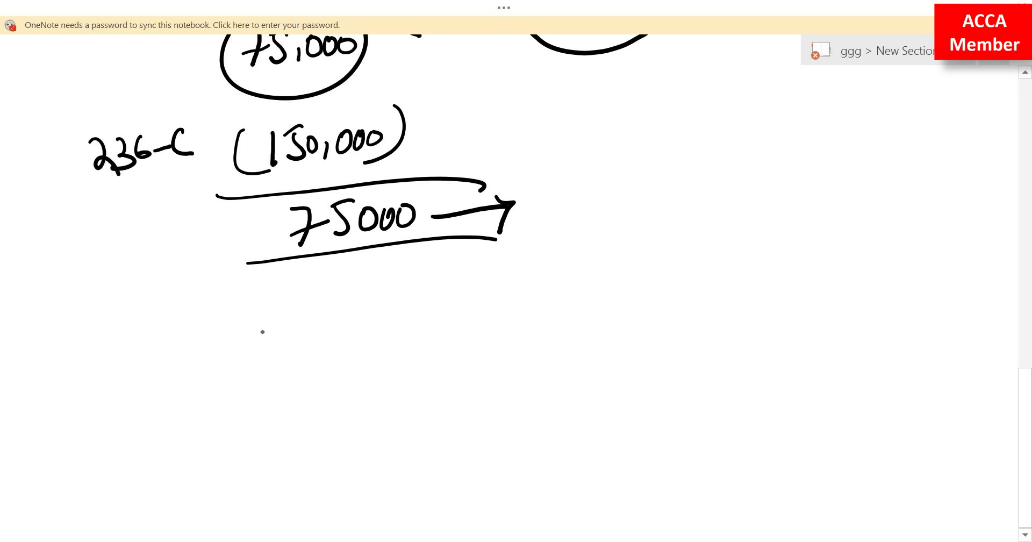
drag(253, 318, 257, 358)
mouse_move(274, 323)
mouse_down()
mouse_move(263, 381)
mouse_move(287, 371)
mouse_up()
mouse_move(276, 353)
mouse_down()
mouse_move(289, 351)
mouse_move(306, 391)
mouse_up()
drag(326, 338, 351, 359)
drag(356, 340, 391, 361)
drag(378, 333, 398, 329)
mouse_move(402, 349)
mouse_down()
mouse_move(466, 336)
mouse_move(483, 349)
mouse_move(513, 344)
mouse_up()
mouse_move(530, 313)
mouse_down()
mouse_move(516, 369)
mouse_move(538, 347)
mouse_up()
drag(558, 310, 541, 371)
mouse_move(565, 323)
mouse_down()
mouse_move(590, 345)
mouse_move(592, 326)
mouse_move(624, 333)
mouse_up()
drag(637, 310, 642, 329)
mouse_move(271, 391)
mouse_down()
mouse_move(293, 406)
mouse_move(633, 372)
mouse_up()
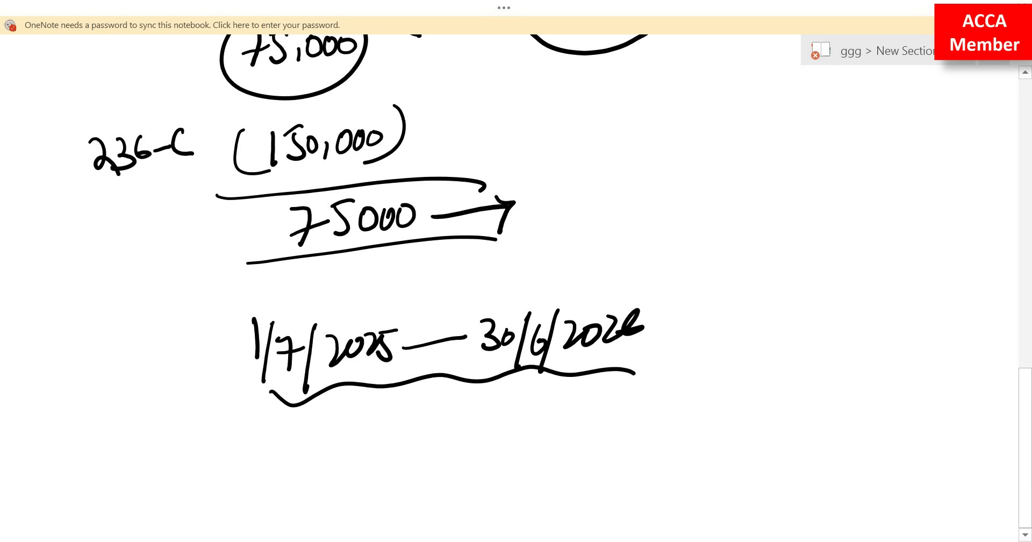
Handwrite the date "30/9/2026" below the tax year period and underline it.
mouse_move(339, 410)
mouse_down()
mouse_move(352, 425)
mouse_move(336, 441)
mouse_up()
drag(371, 417, 376, 461)
drag(408, 415, 408, 445)
drag(421, 413, 415, 460)
mouse_move(431, 425)
mouse_down()
mouse_move(449, 444)
mouse_move(456, 426)
mouse_up()
drag(468, 422, 483, 438)
drag(491, 413, 504, 430)
drag(394, 472, 501, 452)
scroll(447, 269, down, 3)
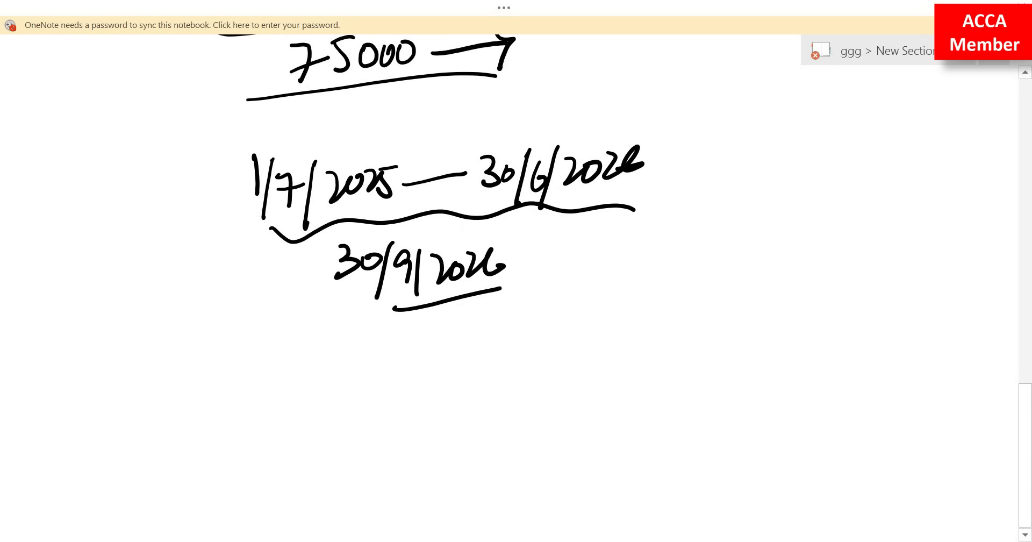
Handwrite the date "1/8/2025" followed by a long dash below the underlined 30/9/2026.
drag(285, 351, 294, 401)
mouse_move(322, 359)
mouse_down()
mouse_move(312, 366)
mouse_move(321, 361)
mouse_up()
drag(338, 355, 320, 428)
mouse_move(350, 375)
mouse_down()
mouse_move(359, 371)
mouse_move(367, 392)
mouse_up()
drag(379, 371, 407, 387)
mouse_move(409, 370)
mouse_down()
mouse_move(407, 393)
mouse_move(428, 361)
mouse_up()
drag(494, 370, 524, 369)
drag(439, 377, 518, 369)
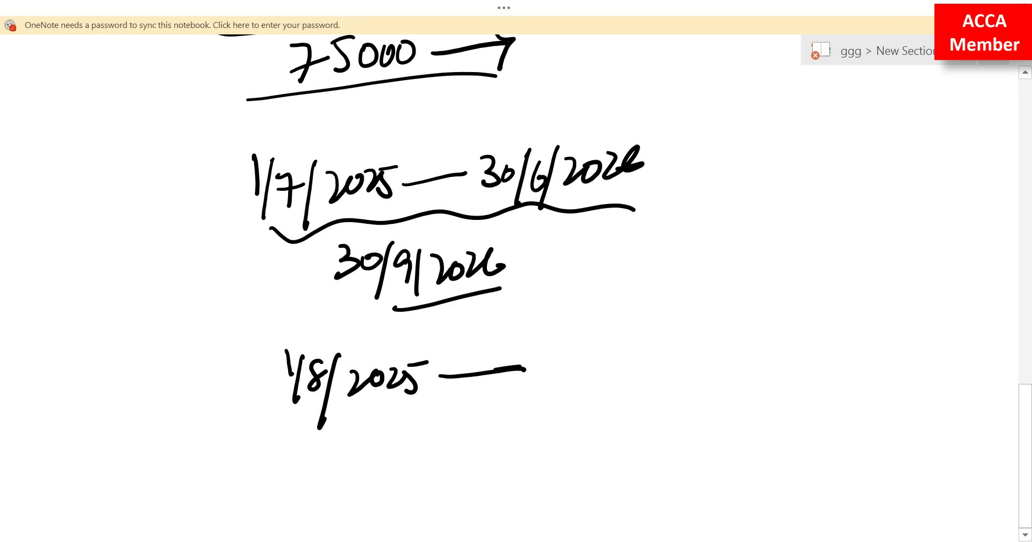
Handwrite the date "15/5/2026" below the dash after 1/8/2025 and underline its year.
mouse_move(404, 415)
mouse_down()
mouse_move(401, 451)
mouse_move(416, 445)
mouse_up()
mouse_move(411, 414)
mouse_down()
mouse_move(435, 407)
mouse_move(440, 460)
mouse_up()
drag(456, 426, 458, 445)
mouse_move(454, 425)
mouse_down()
mouse_move(474, 417)
mouse_move(477, 461)
mouse_up()
drag(494, 426, 519, 451)
mouse_move(517, 430)
mouse_down()
mouse_move(528, 425)
mouse_move(534, 437)
mouse_up()
mouse_move(554, 409)
mouse_down()
mouse_move(548, 435)
mouse_move(587, 446)
mouse_up()
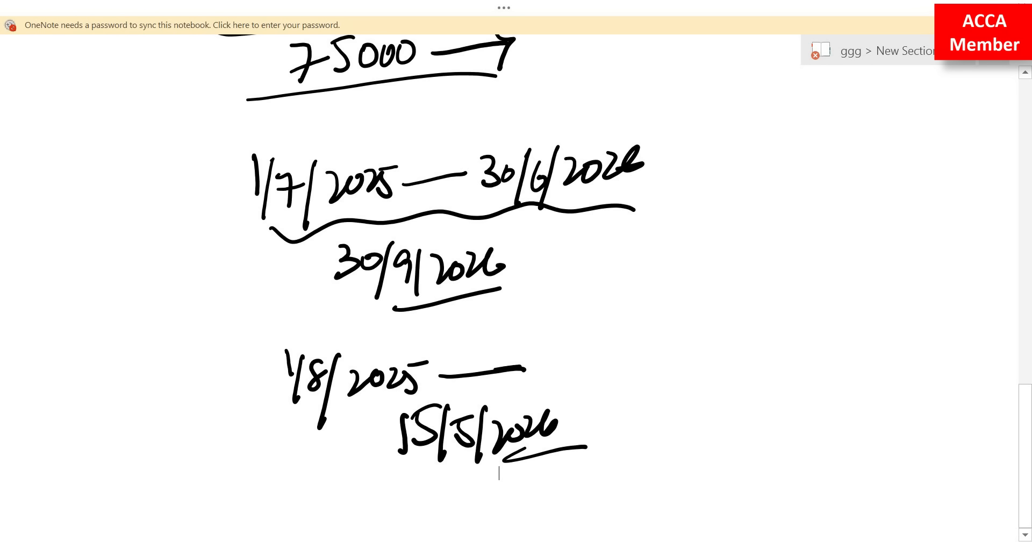
Circle the 1/7/2025 — 30/6/2026 period and draw an arrow from it to an underlined handwritten "2025".
click(694, 540)
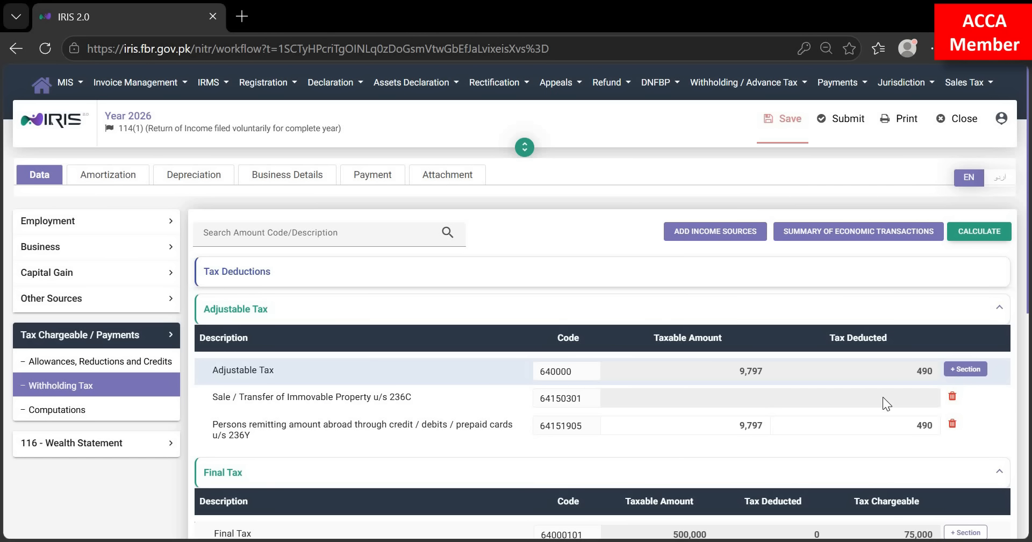
click(678, 541)
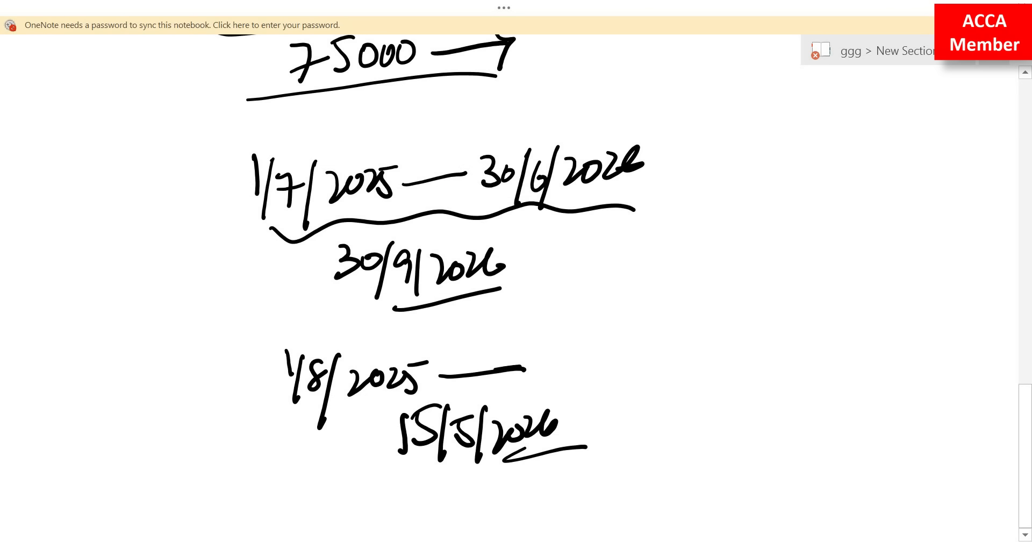
mouse_move(233, 147)
mouse_down()
mouse_move(249, 237)
mouse_move(586, 249)
mouse_move(629, 120)
mouse_move(275, 147)
mouse_up()
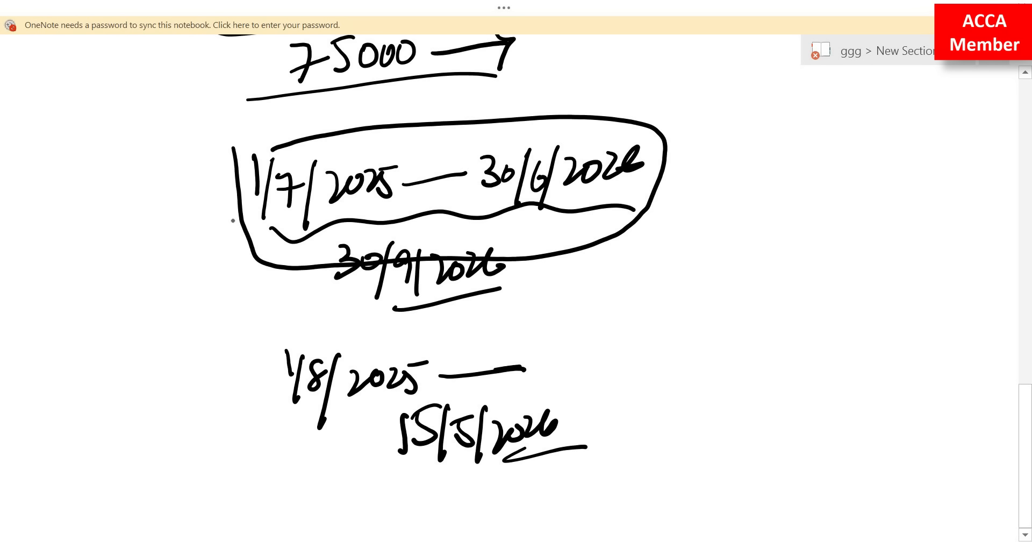
mouse_move(233, 220)
mouse_down()
mouse_move(145, 231)
mouse_move(129, 249)
mouse_up()
mouse_move(149, 231)
mouse_down()
mouse_move(129, 252)
mouse_move(160, 261)
mouse_up()
mouse_move(41, 300)
mouse_down()
mouse_move(52, 324)
mouse_move(80, 304)
mouse_move(115, 309)
mouse_up()
drag(107, 285, 128, 274)
drag(47, 342, 173, 300)
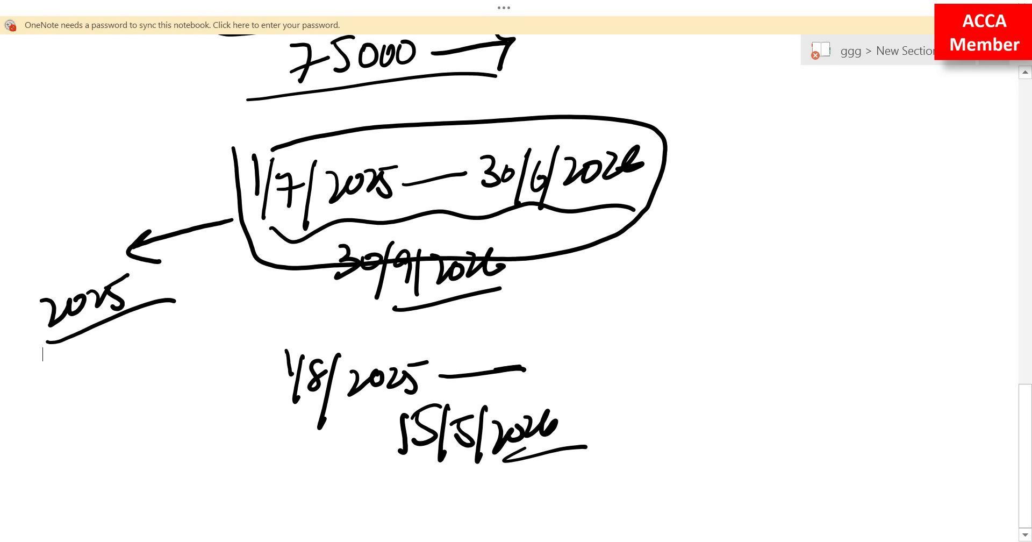
Switch to IRIS and add the adjustable tax section "Tax Deducted u/s 236C where Property Purchased Prior to current Tax Year".
key(alt+Tab)
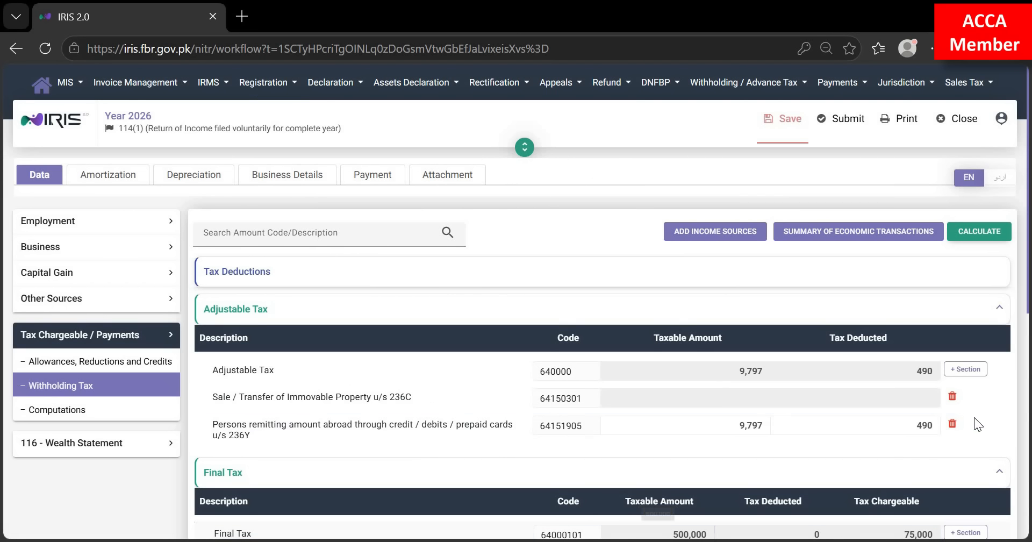
click(966, 370)
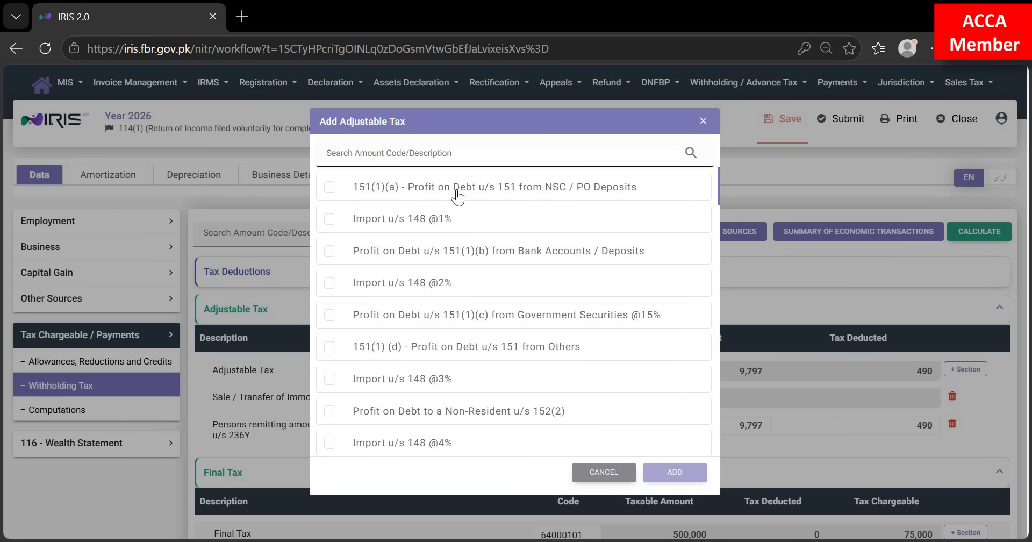
text(236c)
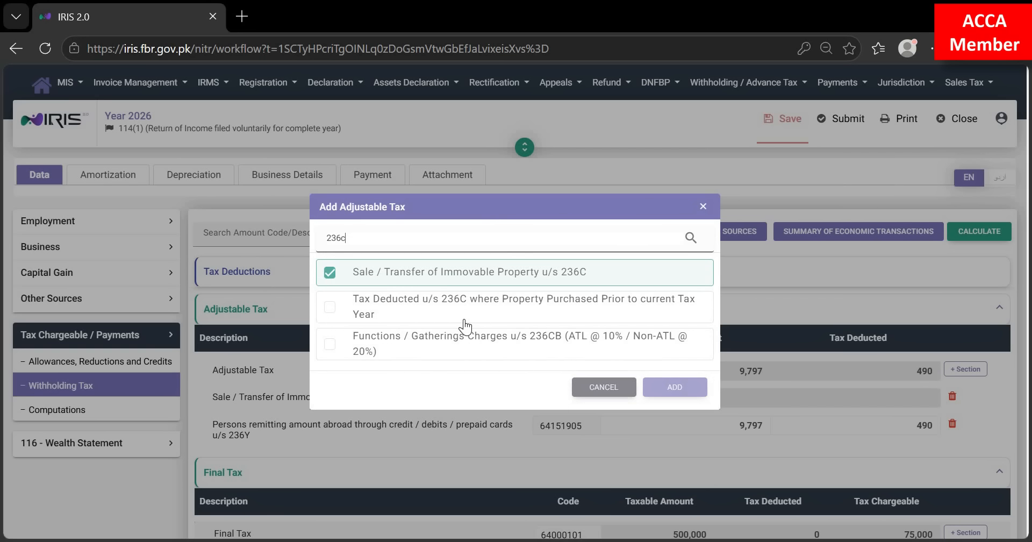
click(361, 321)
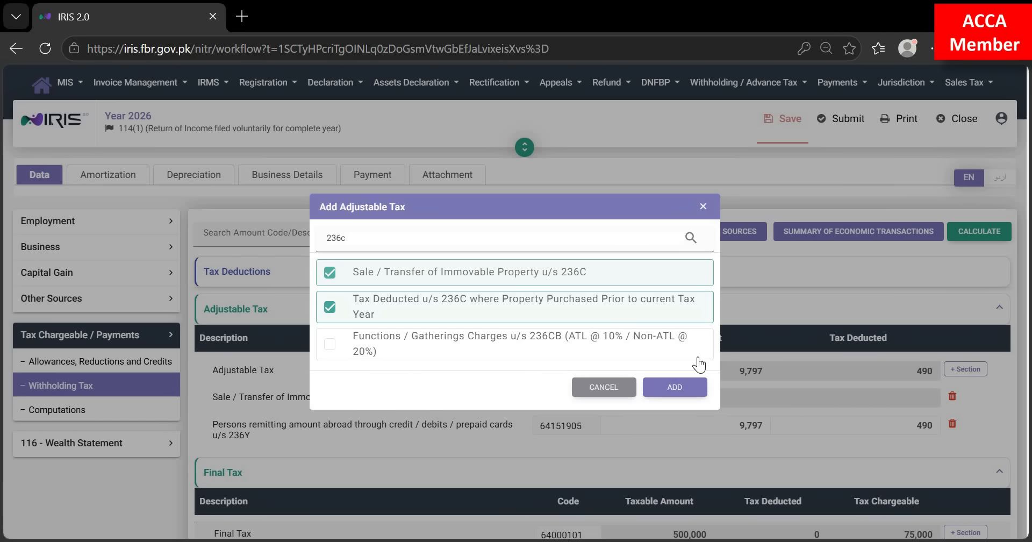
click(691, 390)
Enter 150,000 as tax deducted u/s 236C for property purchased prior to the current tax year and calculate the return.
click(823, 428)
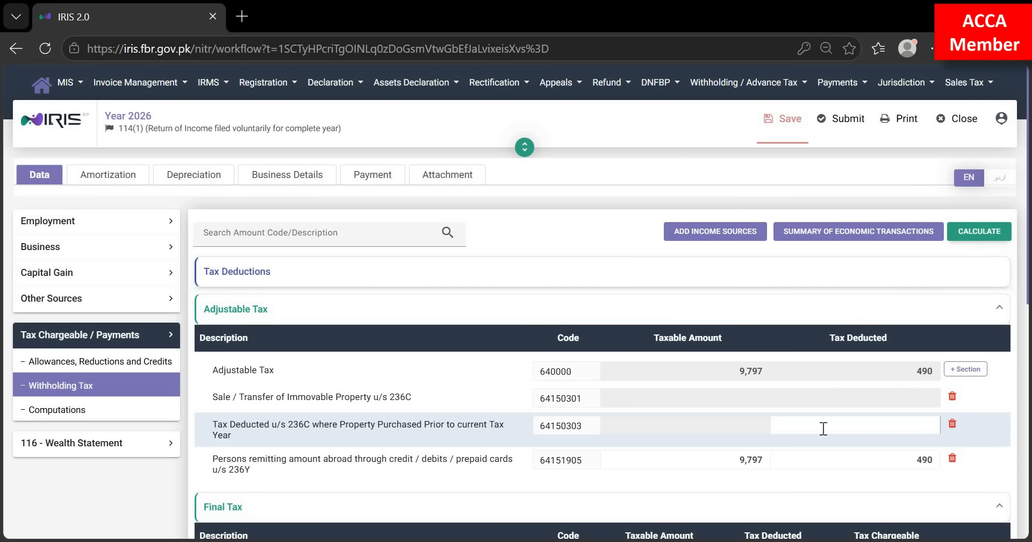
text(1500000)
click(950, 236)
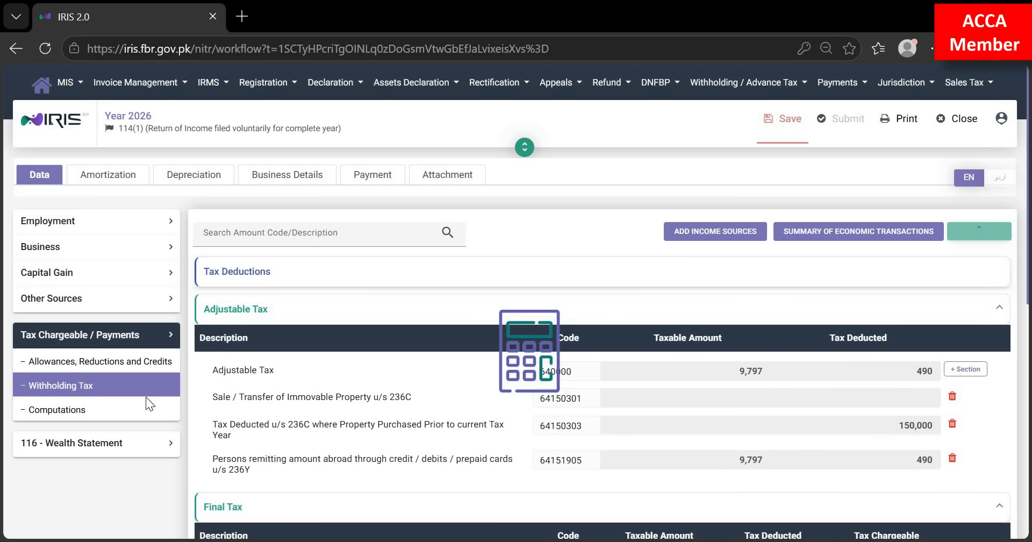
Examine the capital gain, tax chargeable, withholding income tax and refundable income tax in the return's computations.
click(138, 414)
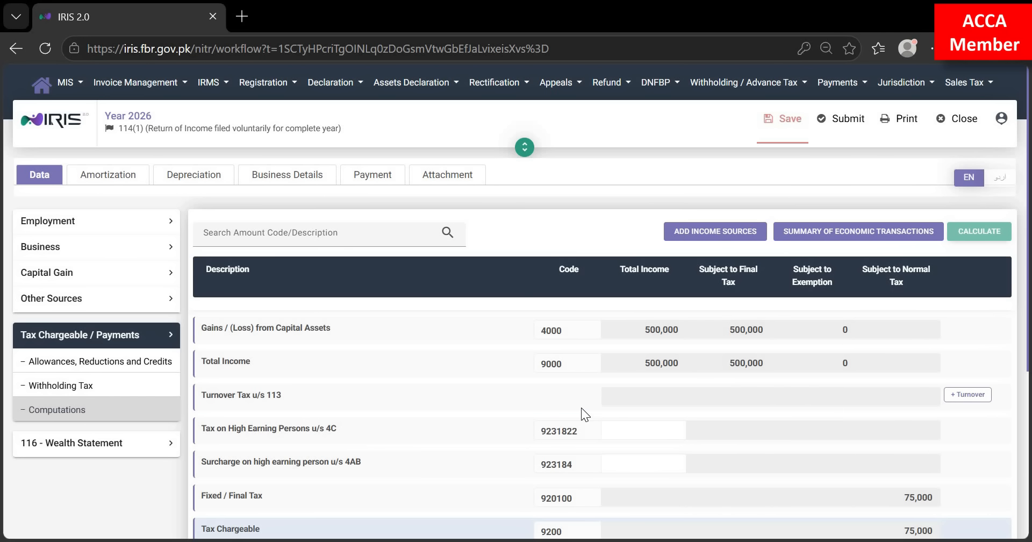
scroll(625, 413, down, 5)
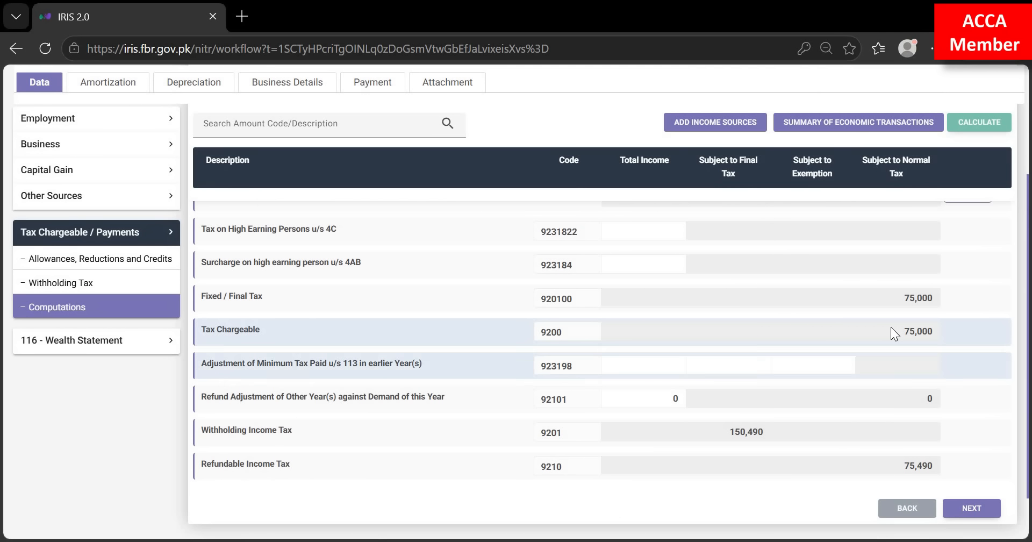
scroll(891, 331, up, 4)
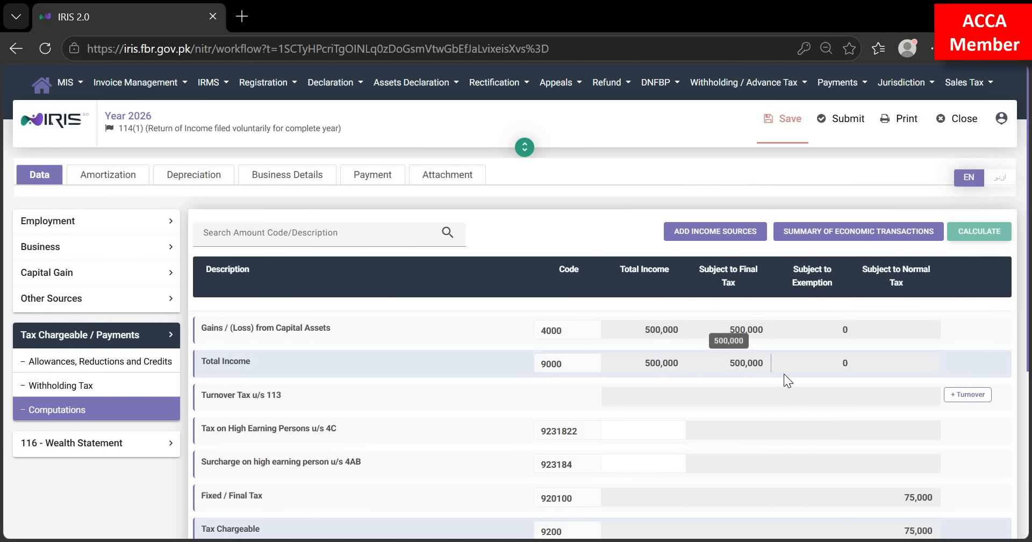
scroll(763, 379, down, 2)
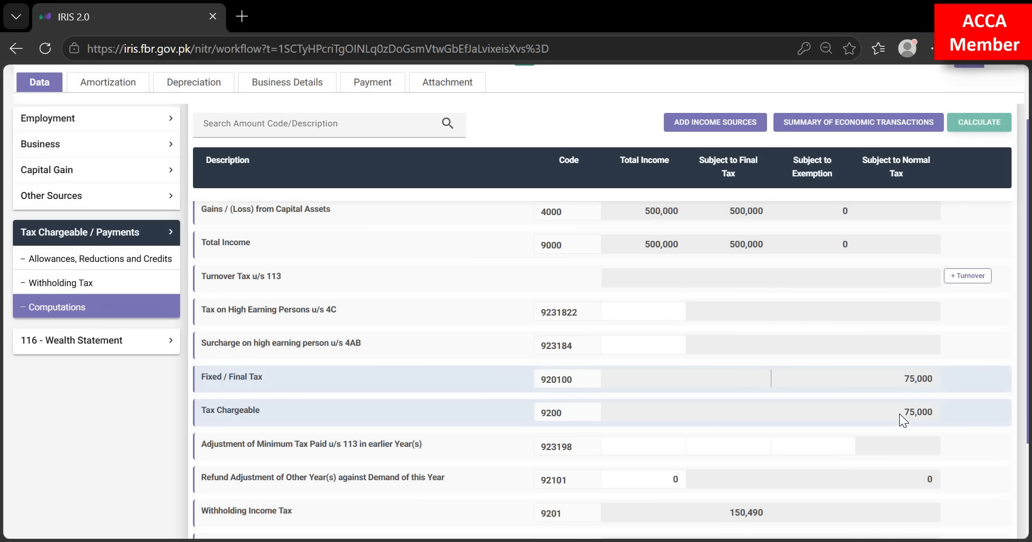
drag(929, 415, 928, 414)
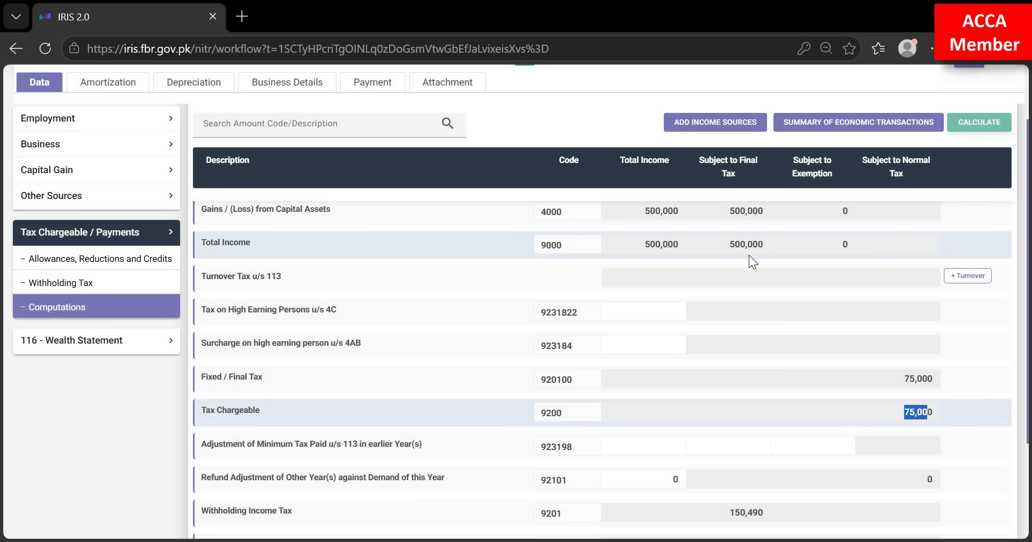
scroll(756, 270, down, 3)
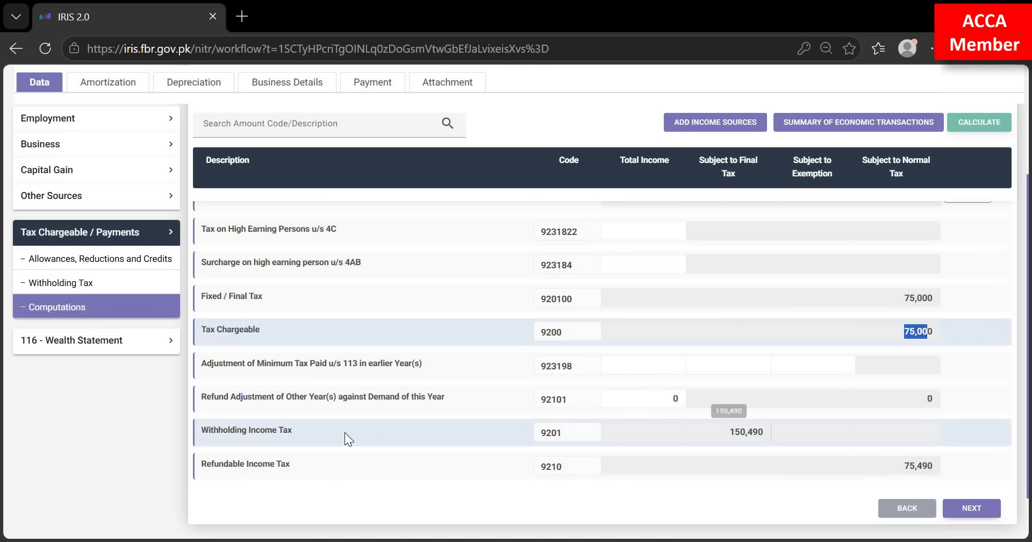
drag(784, 437, 700, 433)
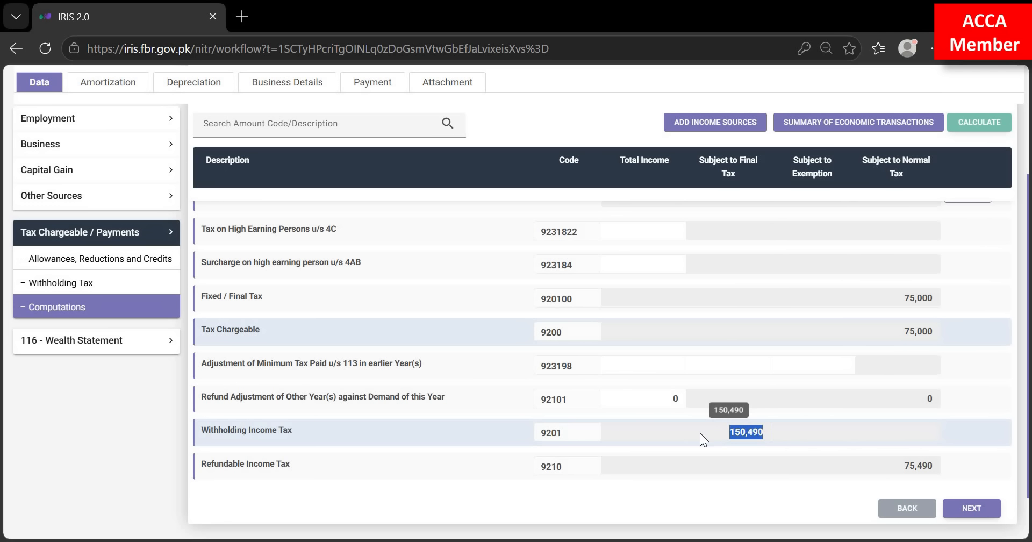
Remove the section 236Y foreign remittance row from the adjustable withholding tax and recalculate the return.
click(146, 289)
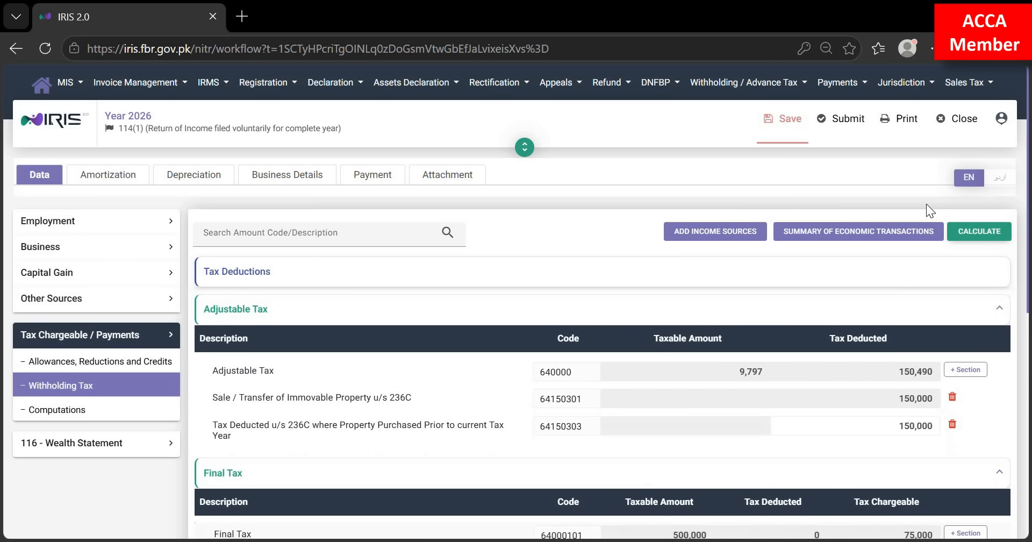
click(80, 414)
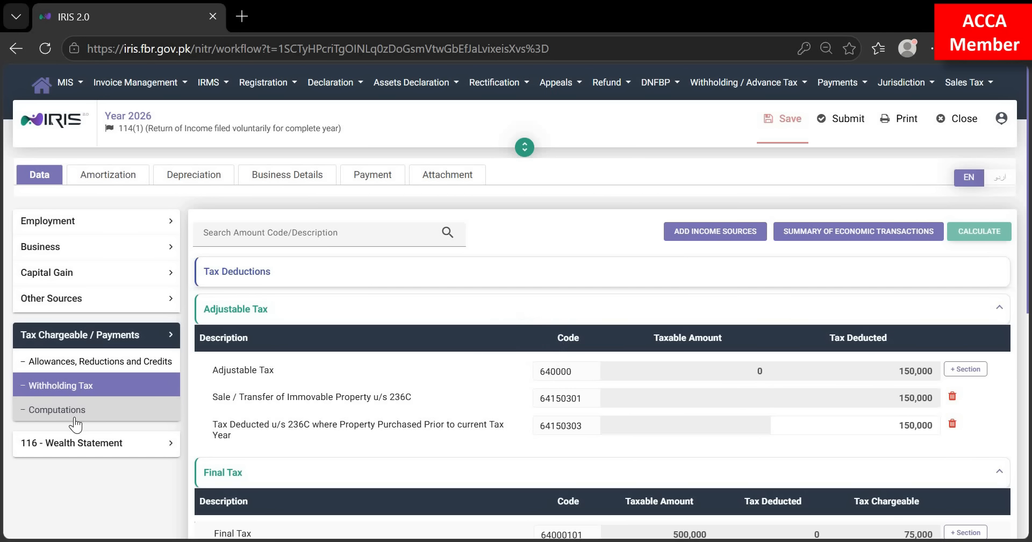
Review the recalculated withholding income tax and refundable income tax in the computations.
click(75, 422)
scroll(746, 414, down, 1)
scroll(747, 412, down, 3)
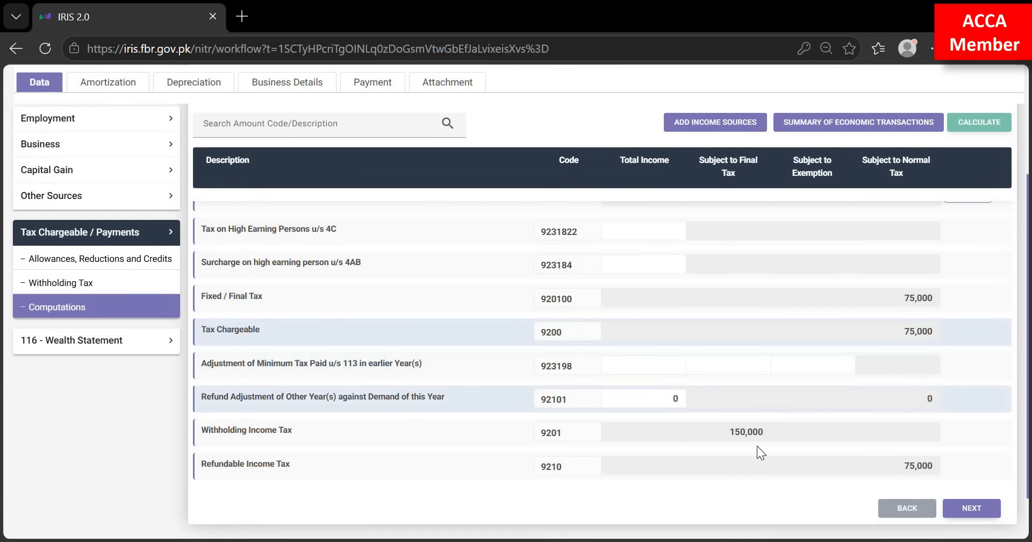
drag(934, 464, 305, 475)
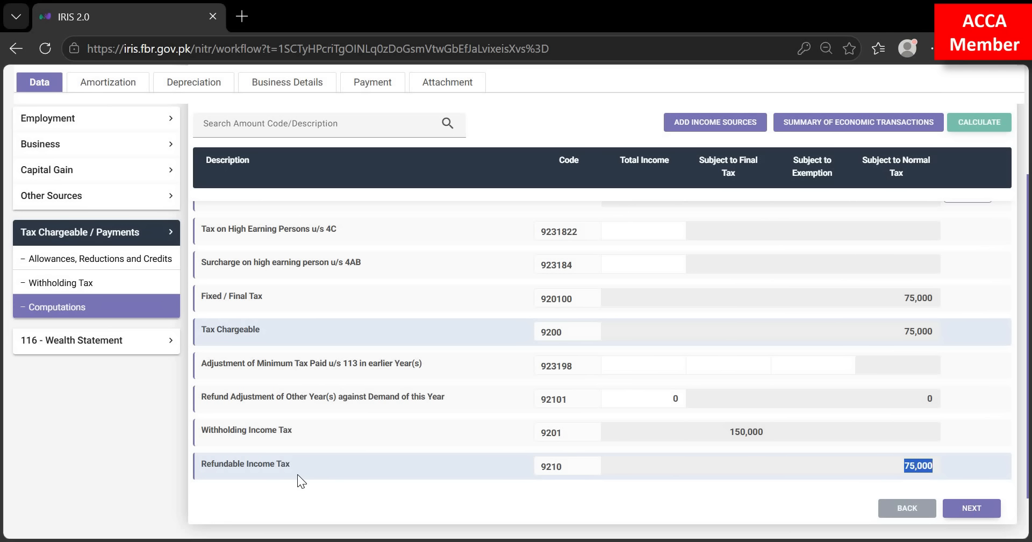
scroll(301, 480, up, 3)
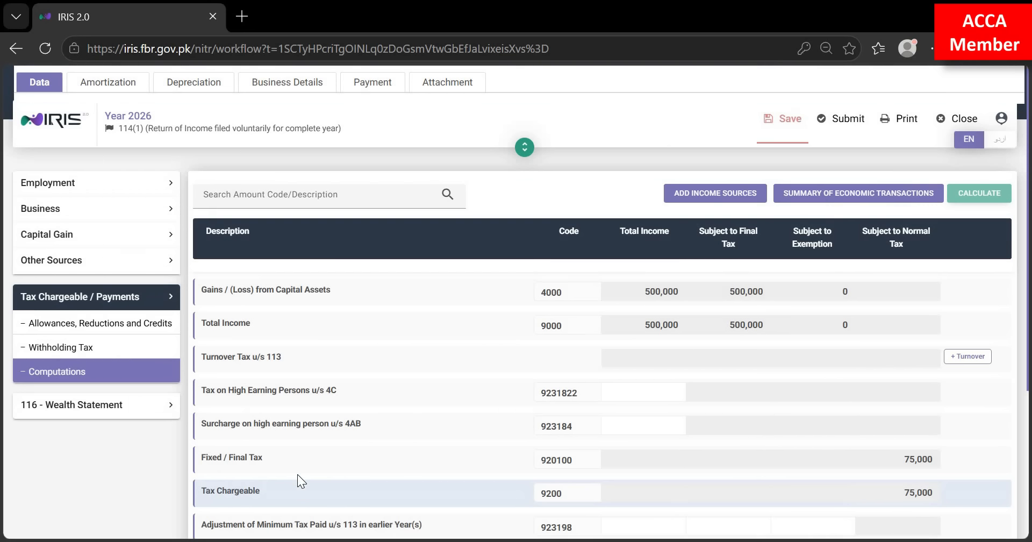